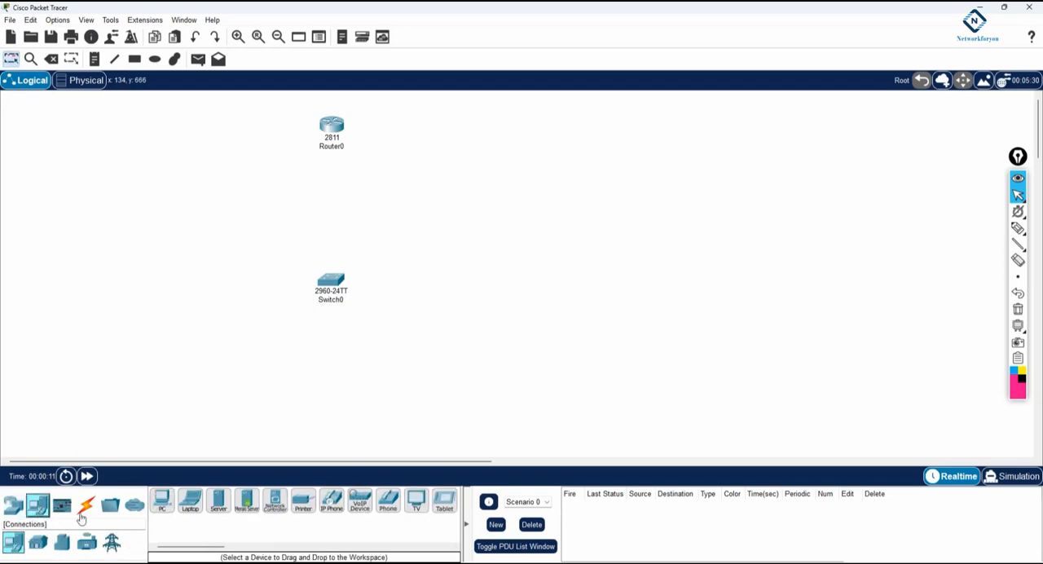
Step: Place four PCs below Switch0, two on its left side and two on its right side
click(162, 501)
click(72, 346)
click(126, 347)
click(415, 350)
click(502, 352)
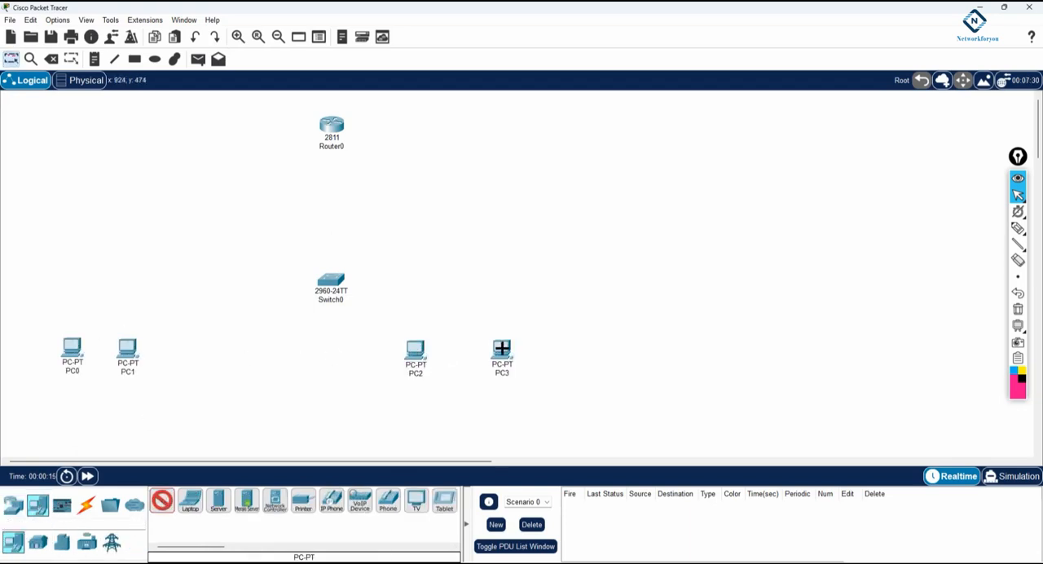
click(10, 60)
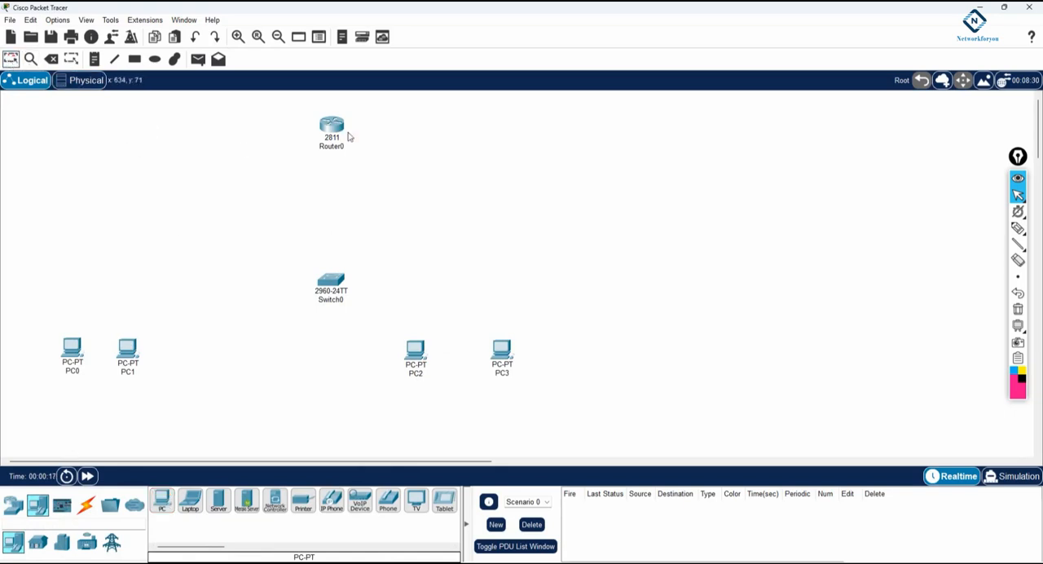
Step: Cable PC0, PC1, PC2 and PC3 in that order to Switch0 with automatically chosen connections
click(86, 505)
click(161, 500)
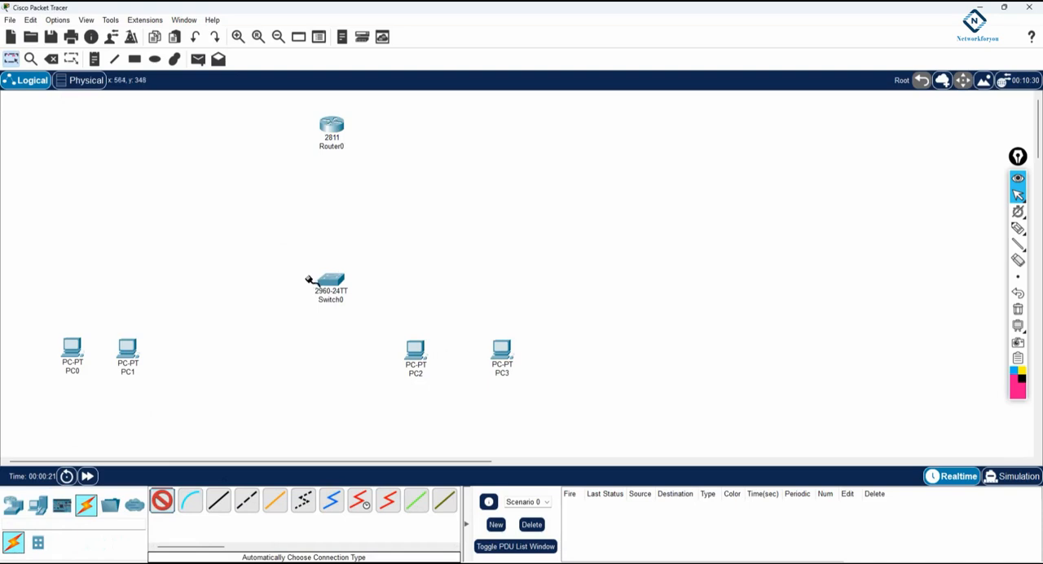
click(329, 282)
click(127, 352)
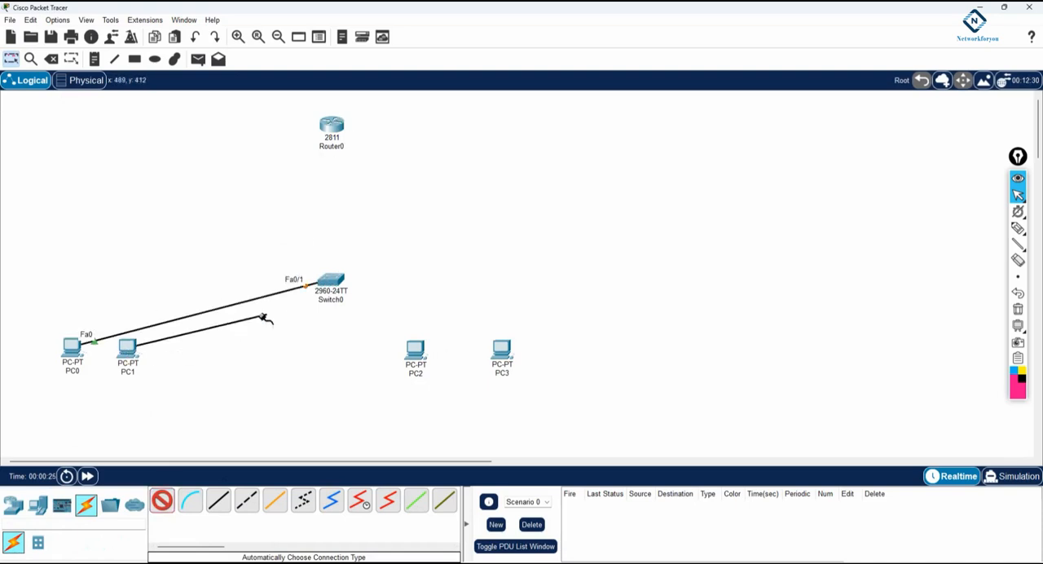
click(330, 282)
click(415, 352)
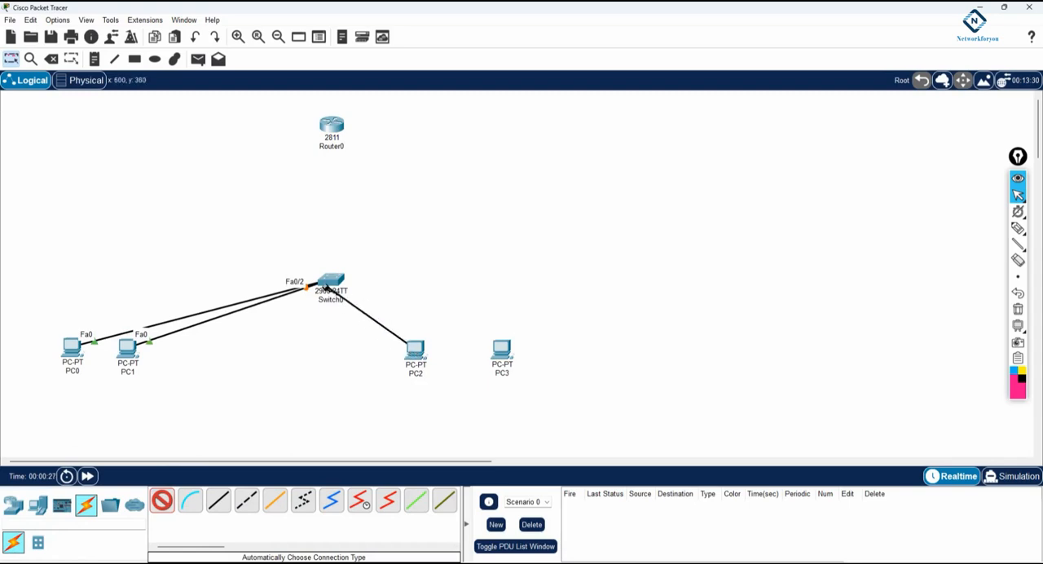
click(330, 281)
click(506, 352)
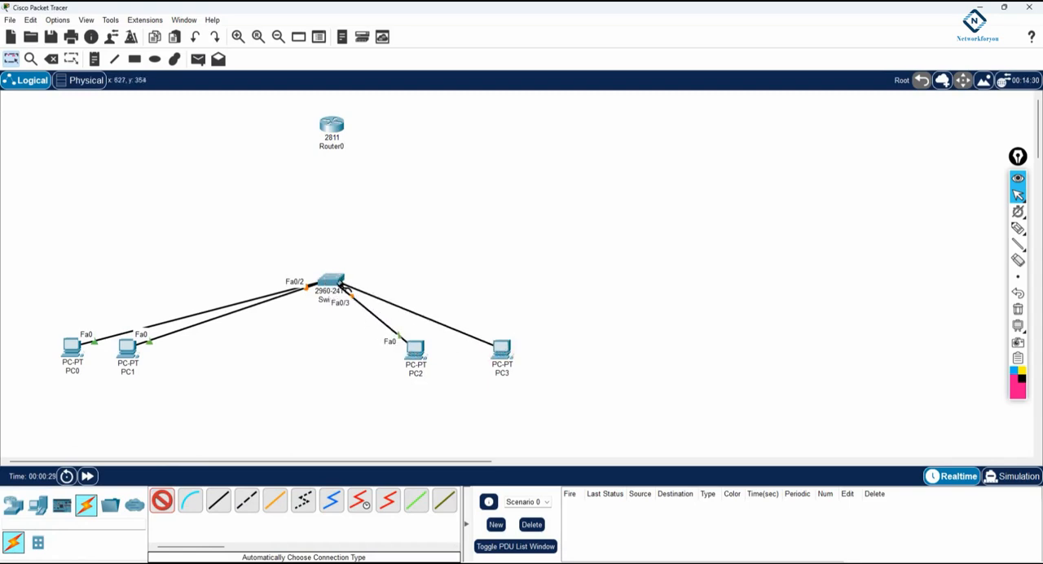
click(330, 281)
click(12, 59)
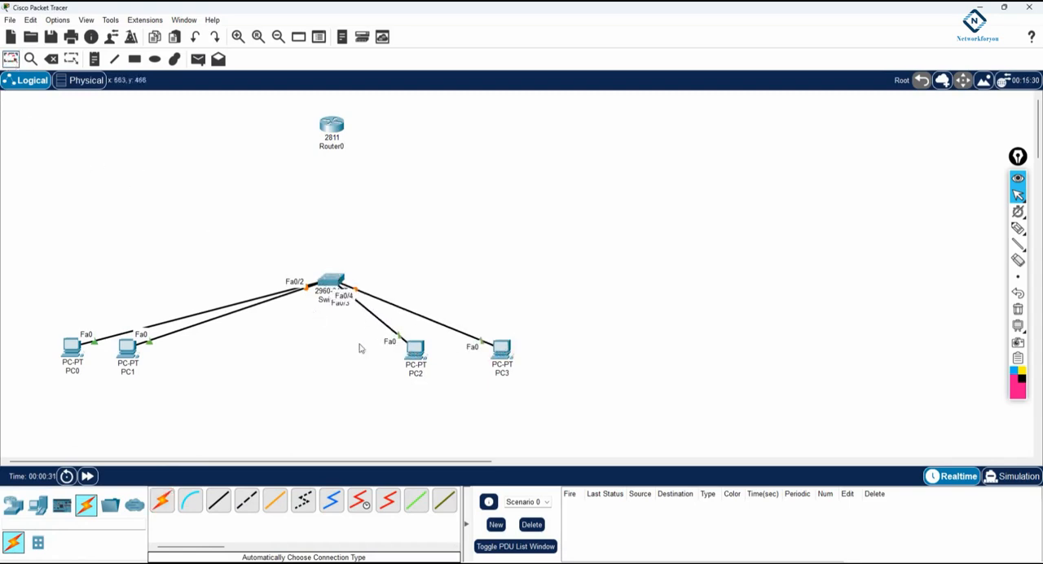
Step: Spread the four PCs apart so each pair sits staggered on its own side of the switch
drag(416, 358, 461, 395)
drag(502, 350, 544, 335)
drag(70, 348, 69, 313)
drag(126, 348, 112, 361)
Step: Draw a rectangle filled with lime green #aaff00 around PC0 and PC1
click(134, 58)
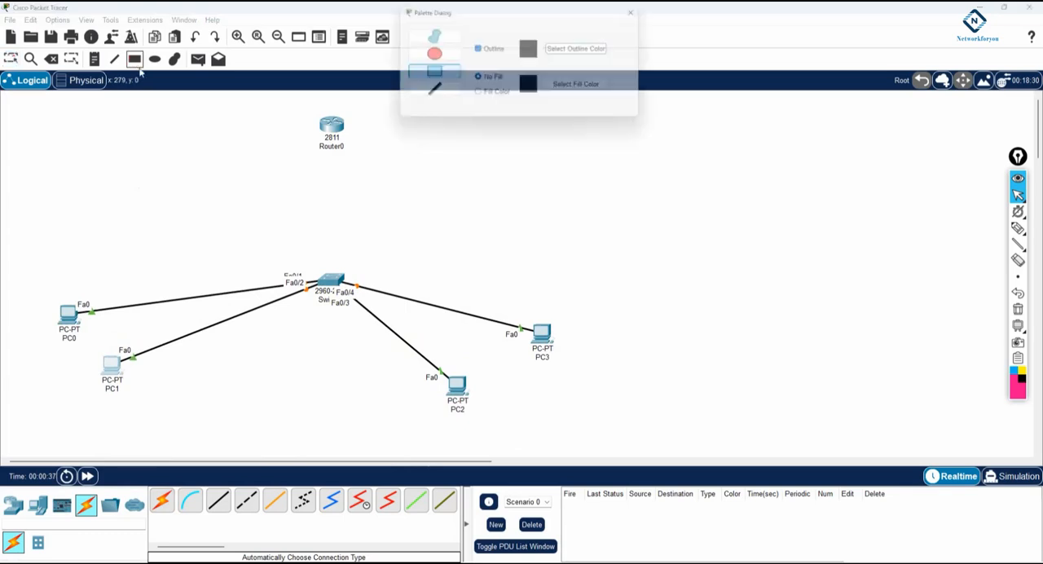
click(478, 96)
click(576, 88)
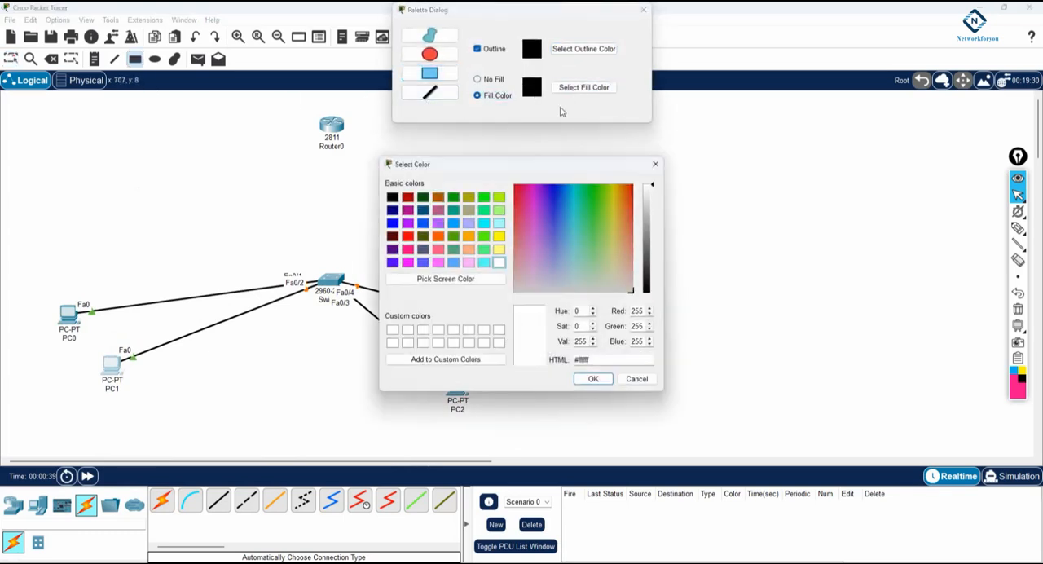
click(499, 197)
click(590, 378)
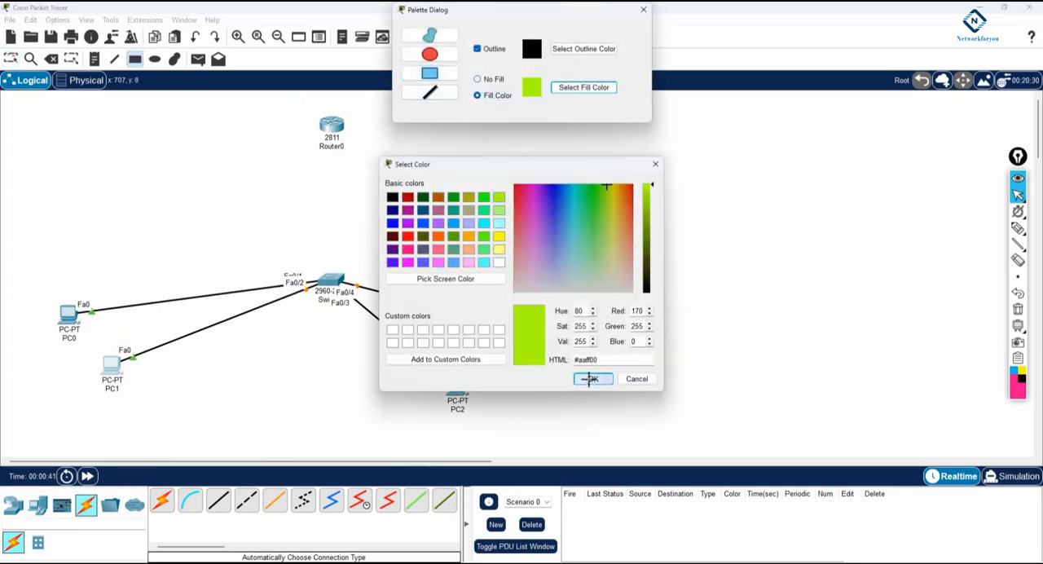
mouse_move(33, 287)
mouse_down()
mouse_move(175, 399)
mouse_move(165, 418)
mouse_up()
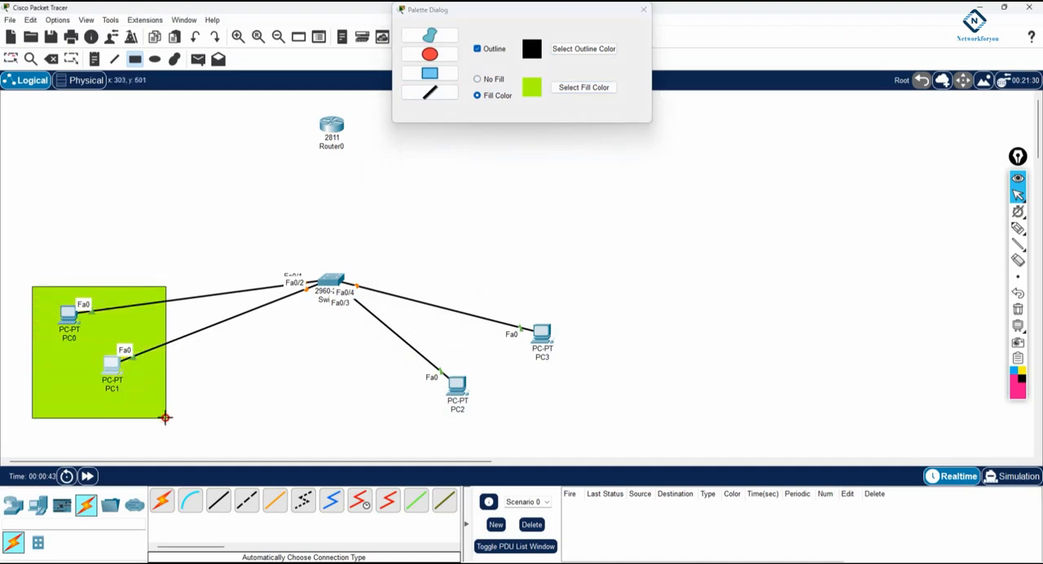
Step: Draw a rectangle filled with light cyan #aaffff around PC2 and PC3, and dismiss the drawing palette
click(581, 88)
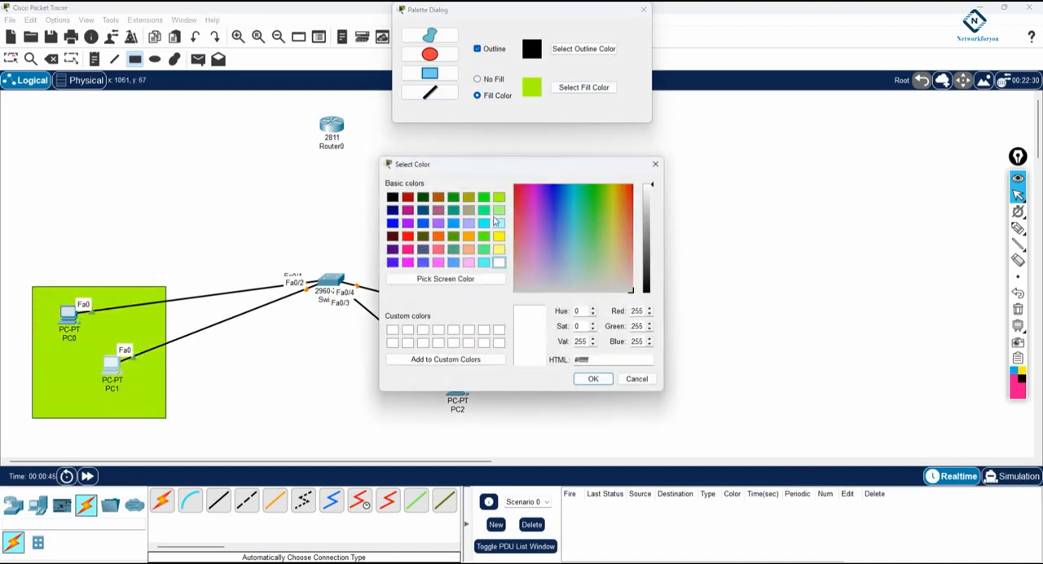
click(499, 223)
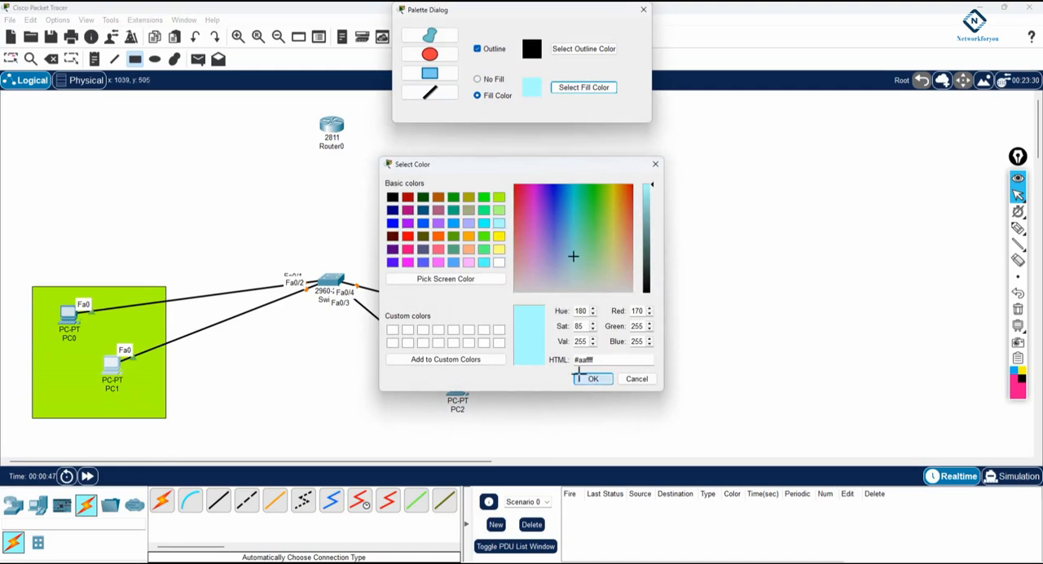
click(583, 379)
mouse_move(420, 260)
mouse_down()
mouse_move(501, 289)
mouse_move(512, 416)
mouse_move(584, 424)
mouse_up()
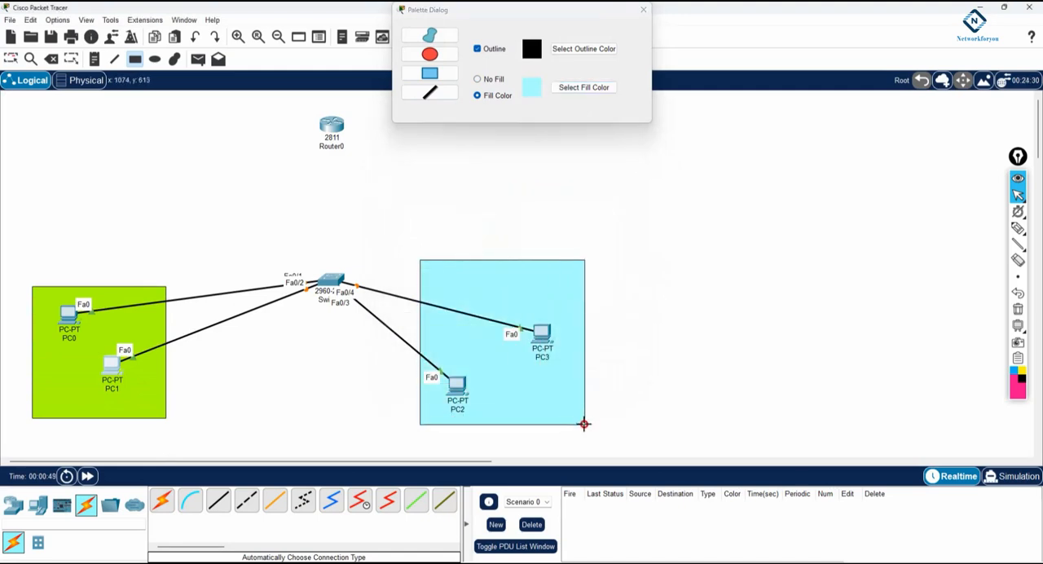
click(643, 9)
Step: Add a note in the green area with the lines VLAN 10, Name IT, 192.168.10.0/24 and 192.168.10.1
click(95, 58)
click(37, 359)
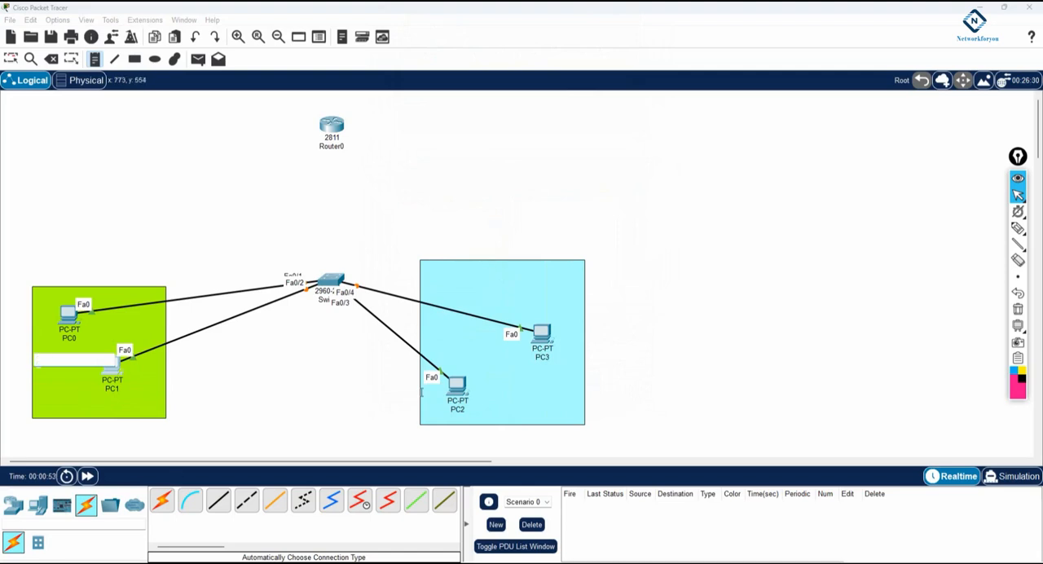
text(VLA)
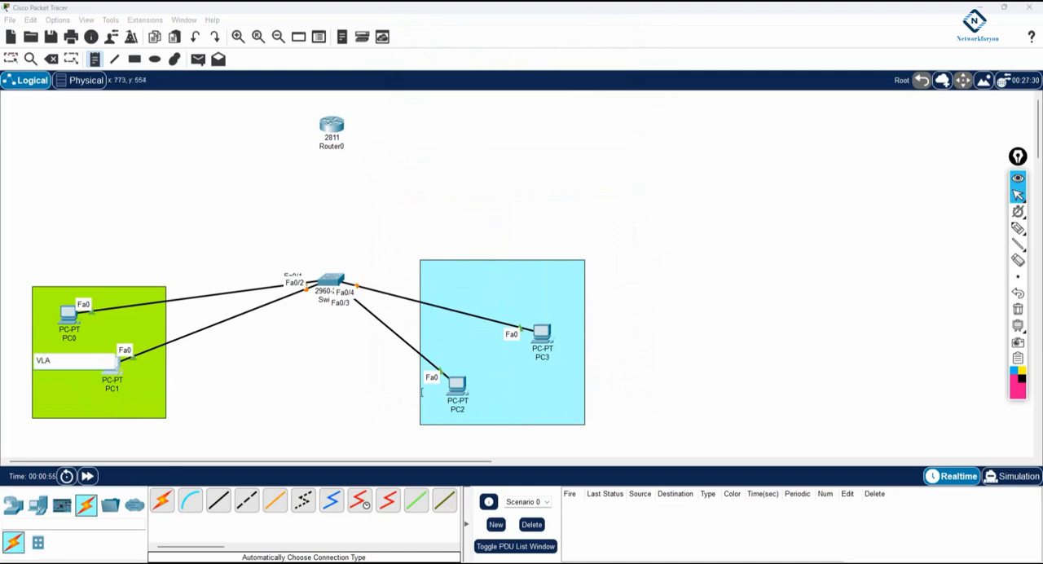
text(N 10 )
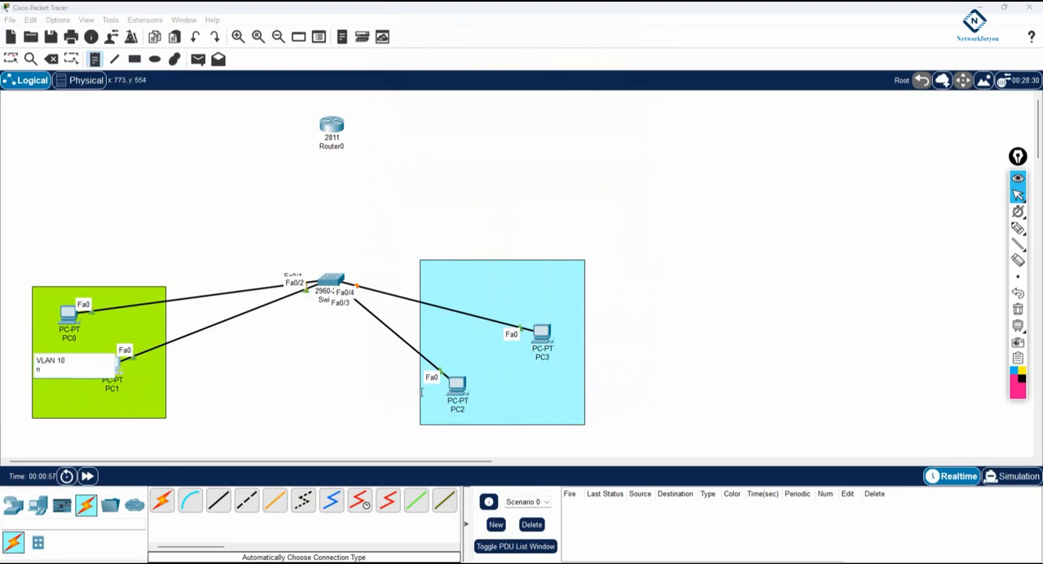
text(Name IT)
key(Return)
text(192)
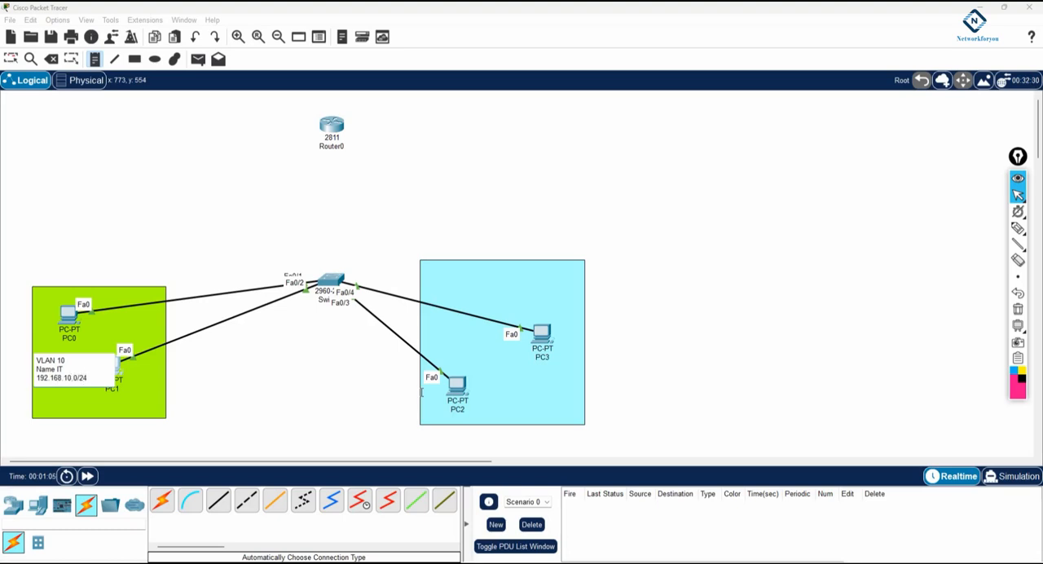
text(.168.10.0/24)
key(Return)
text(192.168.10.1)
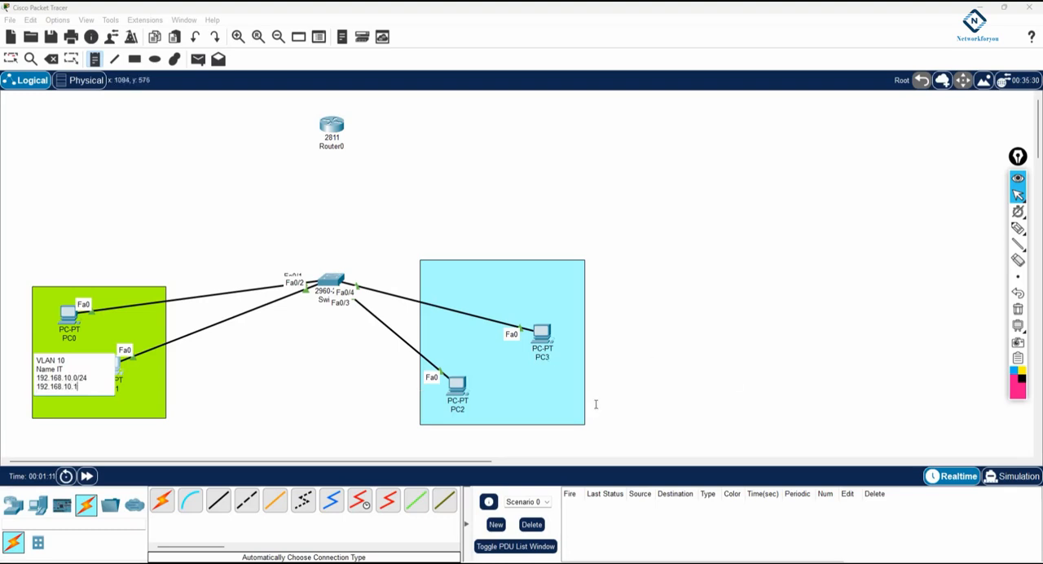
Step: Add a note in the cyan area with the lines VLAN 20, Name HR, 192.168.20.0/24 and 192.168.20.1
click(505, 373)
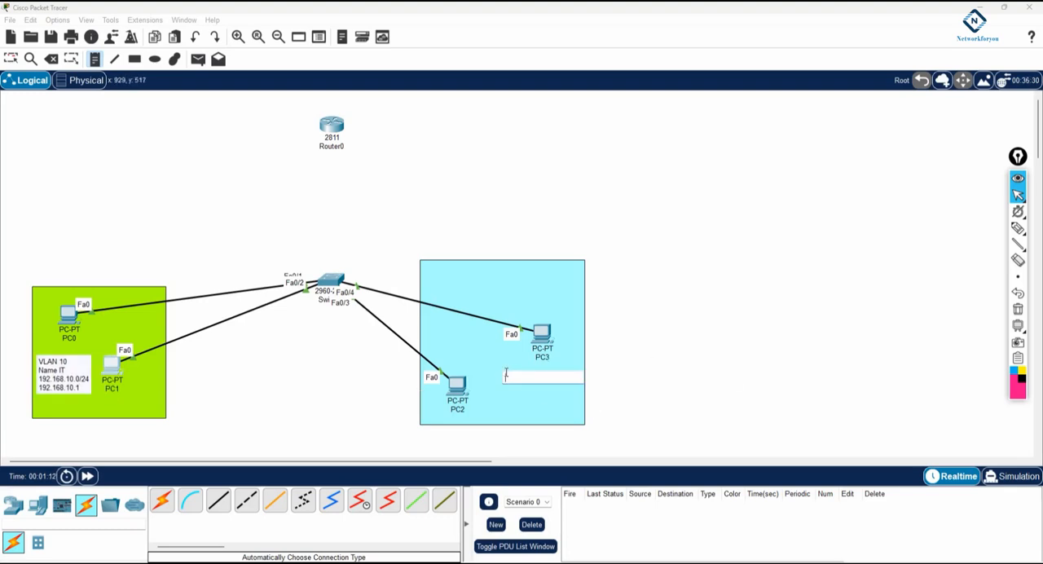
text(VLAN 20)
key(Return)
text(Name HR)
key(Return)
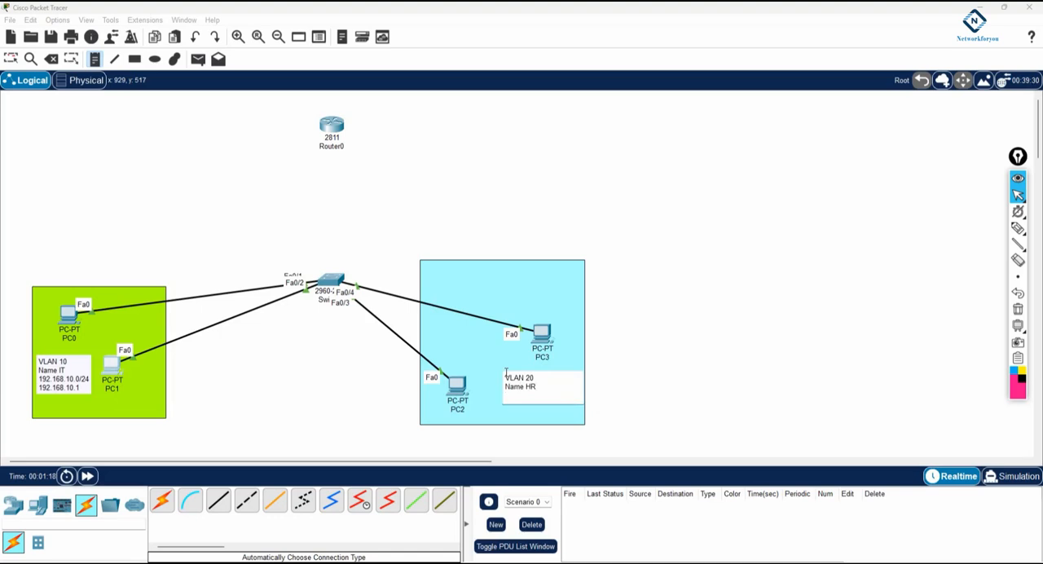
text(192.168.20.0/24)
key(Return)
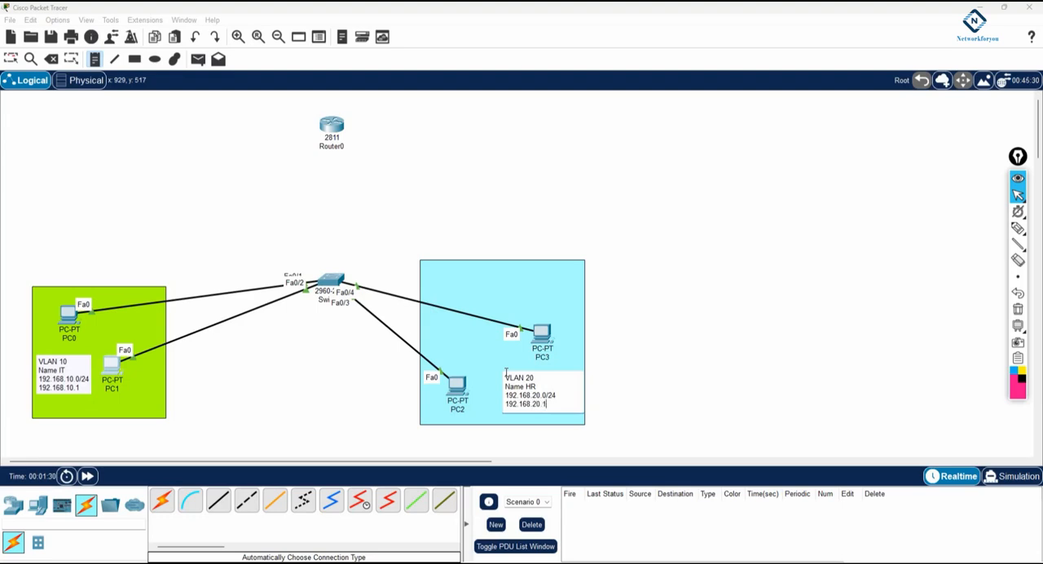
click(626, 281)
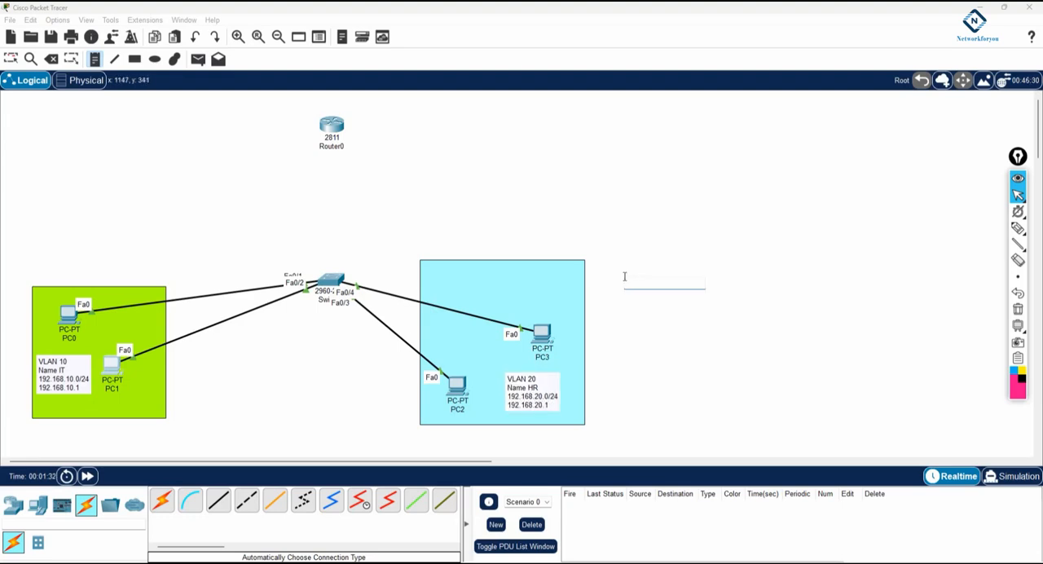
click(11, 59)
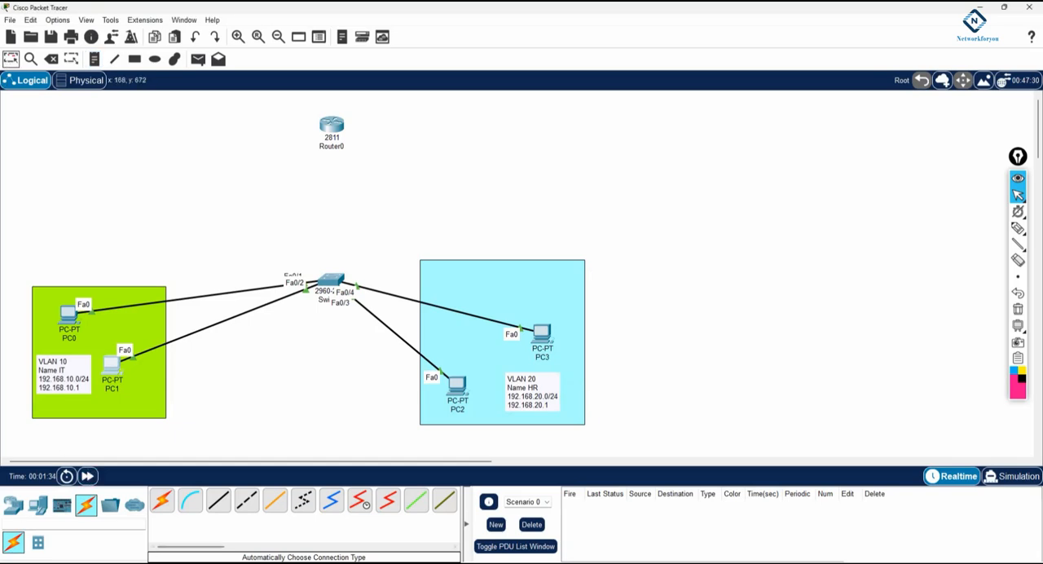
Step: Switch to Notepad and start a new document titled "!Intervlan lab by using router with seprate interface method:"
key(alt+Tab)
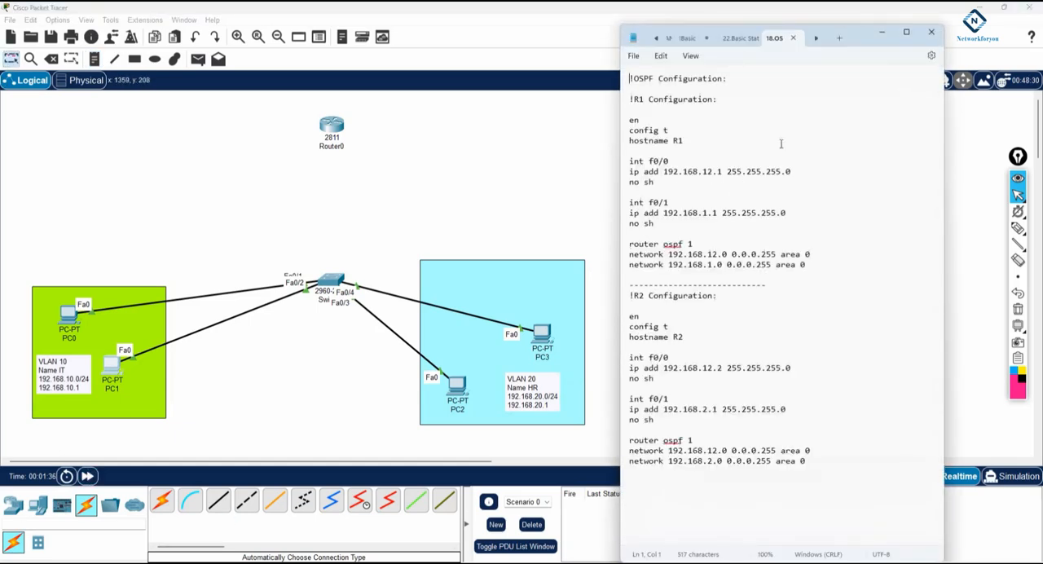
click(840, 38)
text(!Intervlan lab b)
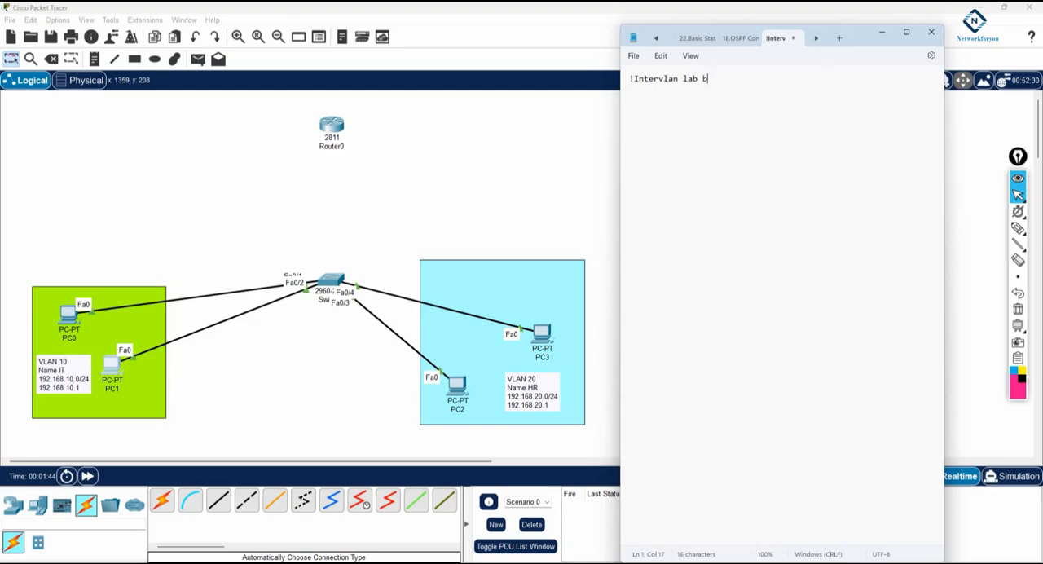
text(y using router with)
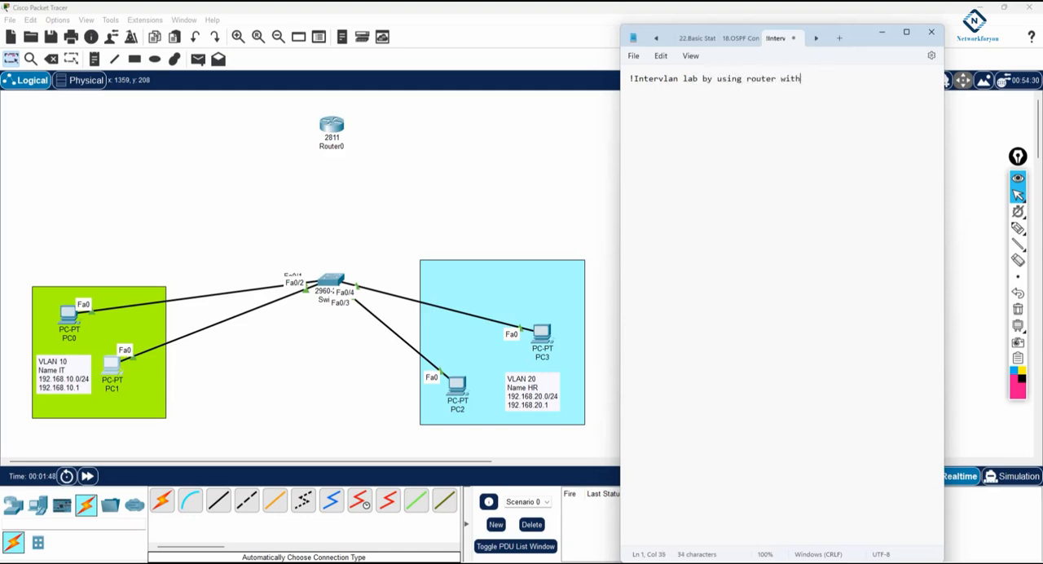
text( seprate)
key(BackSpace)
key(BackSpace)
key(BackSpace)
key(BackSpace)
key(BackSpace)
key(BackSpace)
key(BackSpace)
key(BackSpace)
text(prate interface method:)
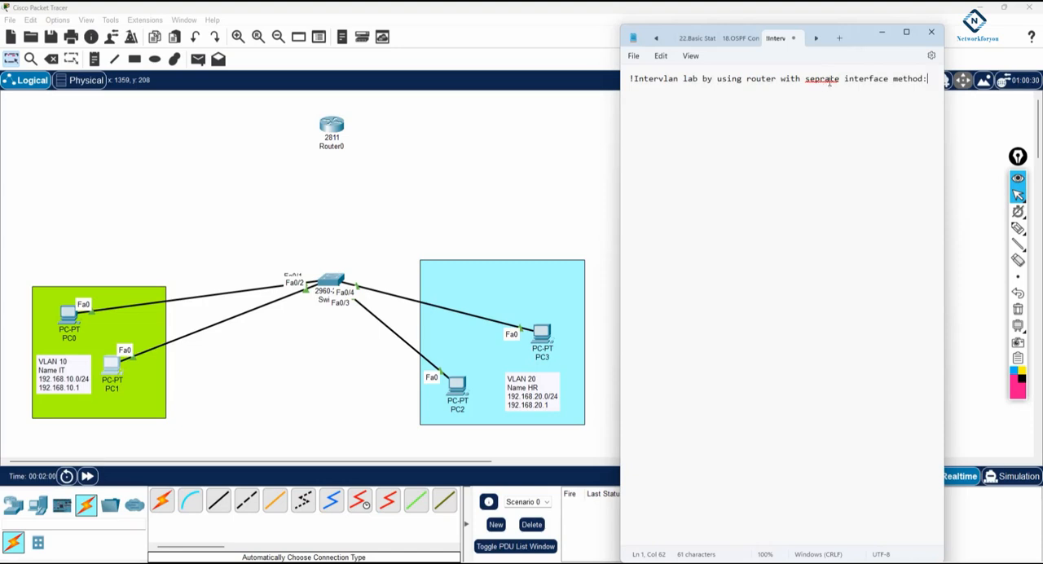
Step: Correct the misspelled word "seprate" in the title to "separate" with the spelling suggestion
right_click(830, 81)
mouse_move(852, 94)
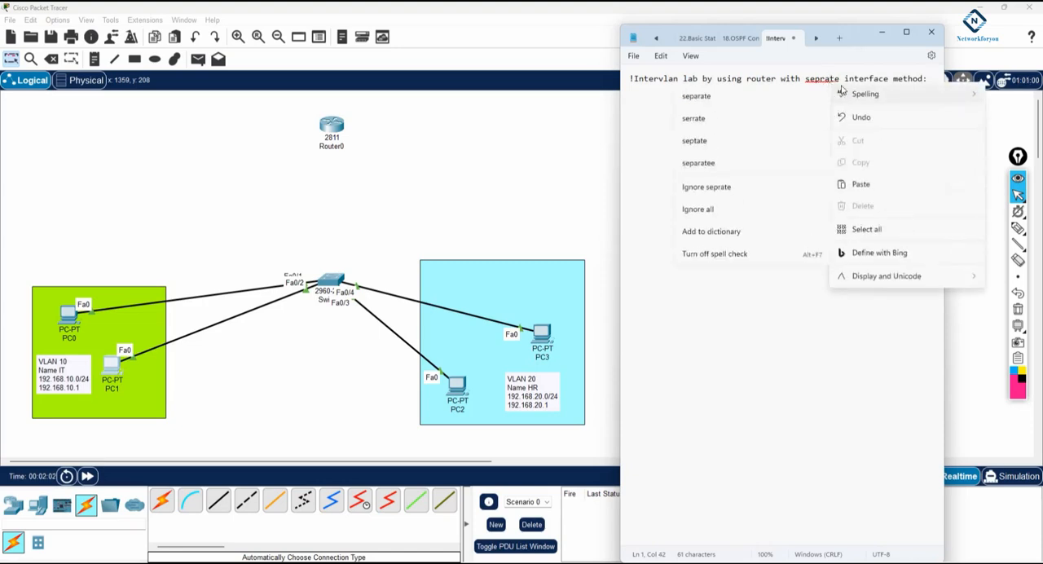
click(732, 98)
click(936, 80)
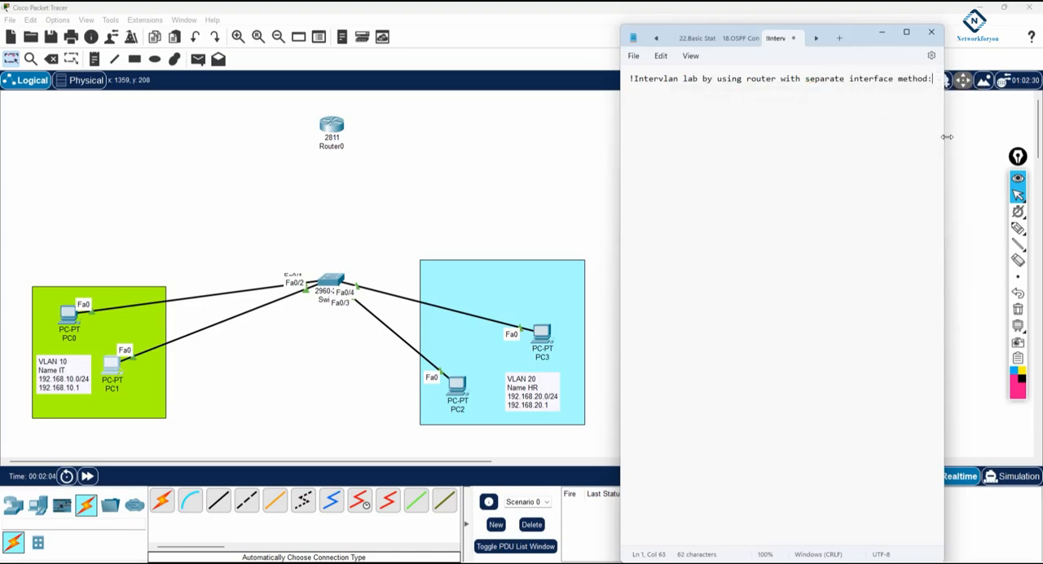
Step: Add the section heading "!SW1 Configuration:" below the title, separated by blank lines
key(Return)
key(Return)
text(!Sw1 Configuration:)
key(Return)
Step: Write the opening switch commands en, config t and hostname SW1 on separate lines
text(en)
key(Return)
text(config t )
text(h)
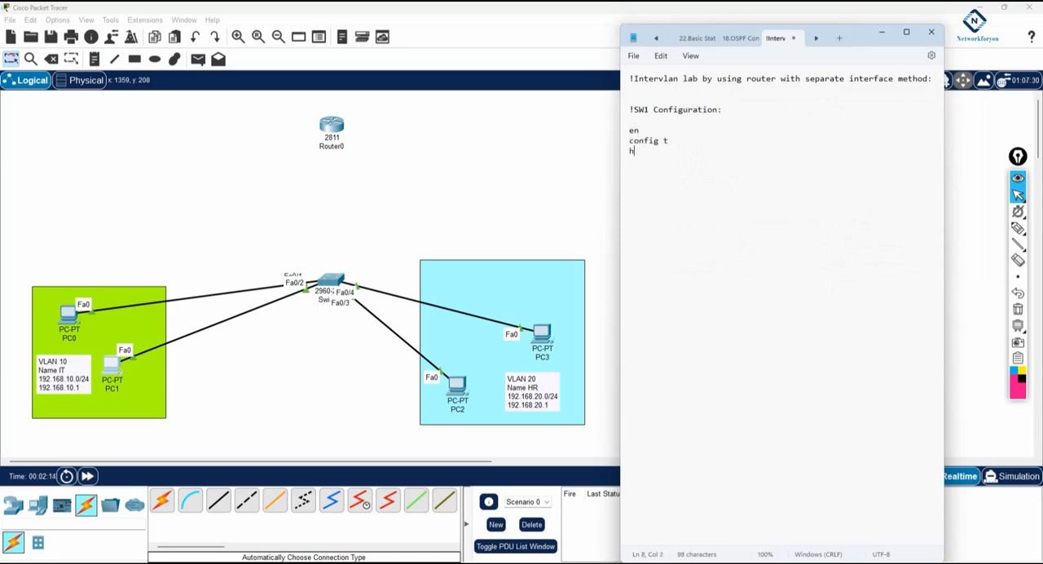
text(ostname SW1)
key(Return)
key(Return)
Step: Write the commands vlan 10 and name IT as the next block of the switch script
text(vlan 10)
key(Return)
text(anem)
key(BackSpace)
key(BackSpace)
key(BackSpace)
key(BackSpace)
key(BackSpace)
text(name IT)
key(Return)
key(Return)
Step: Write the commands vlan 20 and name HR as a separate block of the switch script
text(vlan 20)
key(Return)
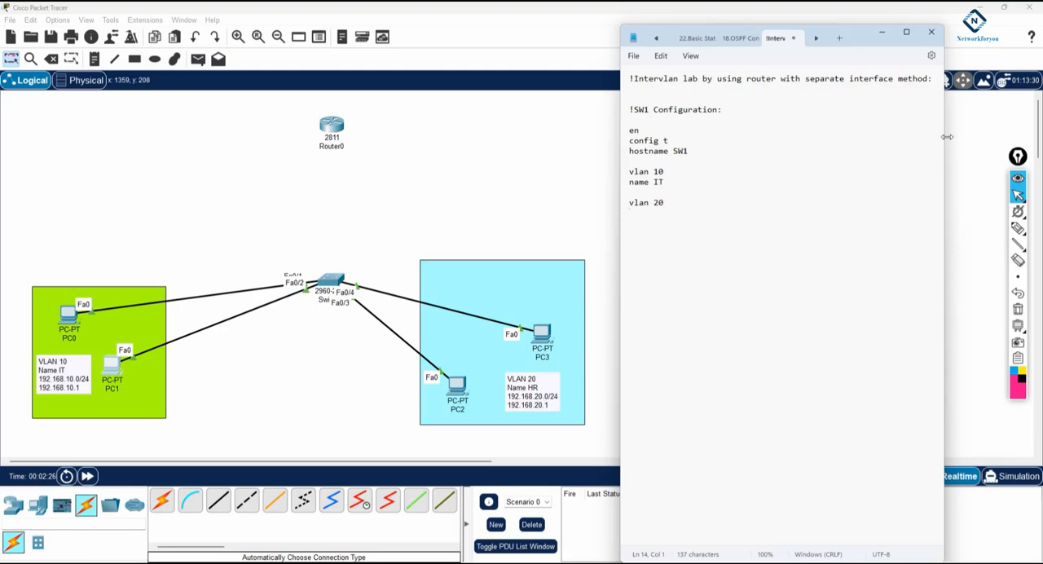
text(name HR)
key(Return)
key(Return)
Step: Write the block int range f0/1-2, switchport mode access and switchport access vlan 10 in the switch script
text(int range f0/1-2)
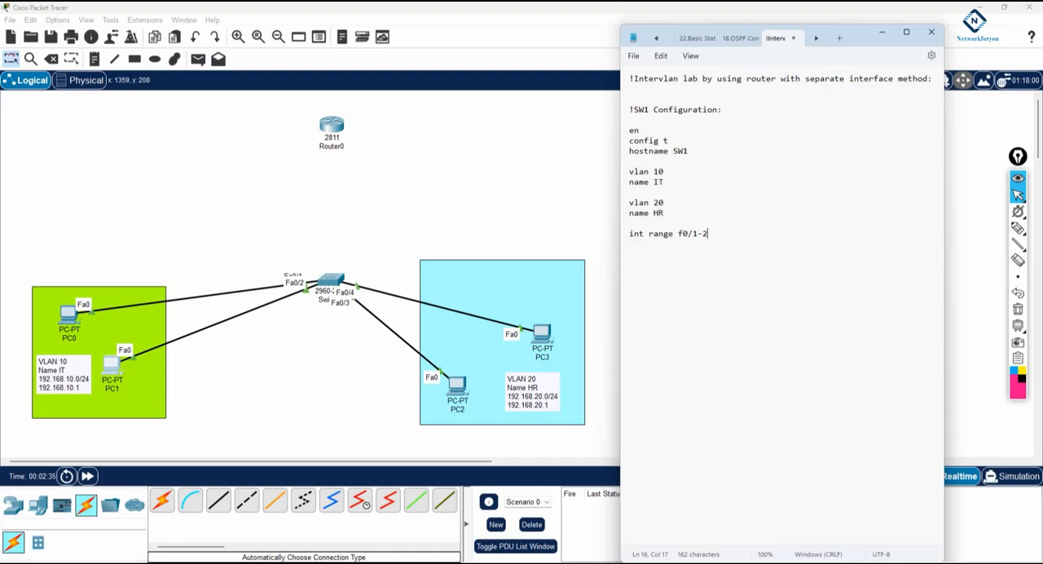
key(Return)
text(switchport mode access)
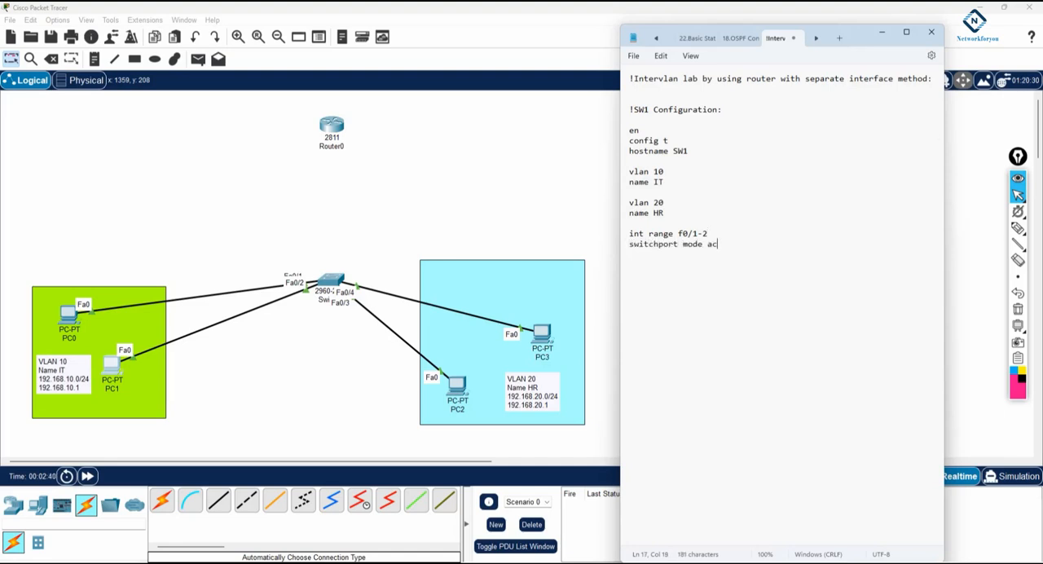
key(Return)
text(switchport acce)
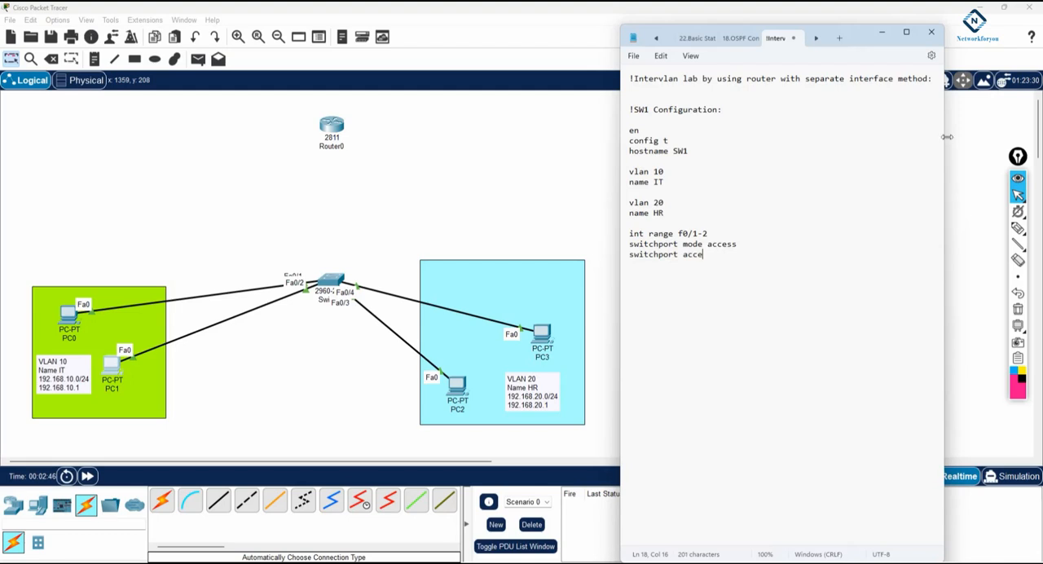
text(ss vlan 10)
key(Return)
key(Return)
Step: Write the block int range f0/3-4, switchport mode access and switchport access vlan 20 in the switch script
text(int range )
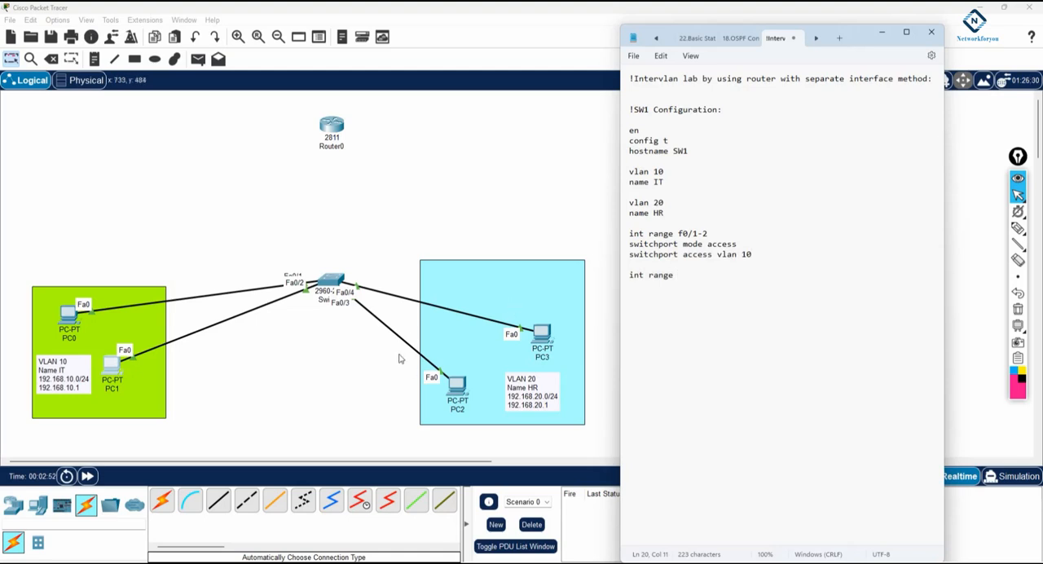
text(f0/3-4)
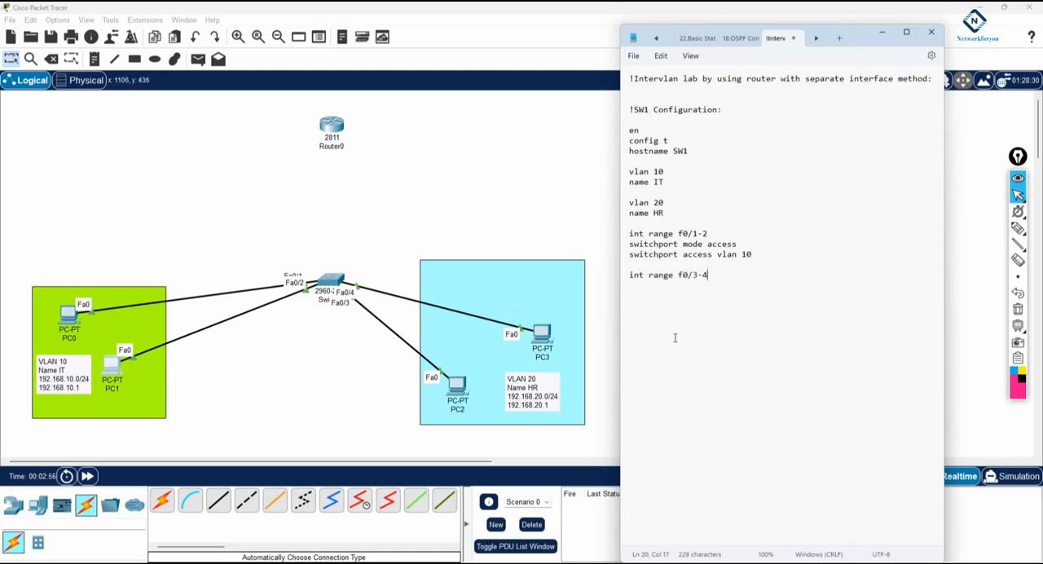
key(Return)
text(switchport mode access)
key(Return)
text(switchport access vlan 20)
key(Return)
key(Return)
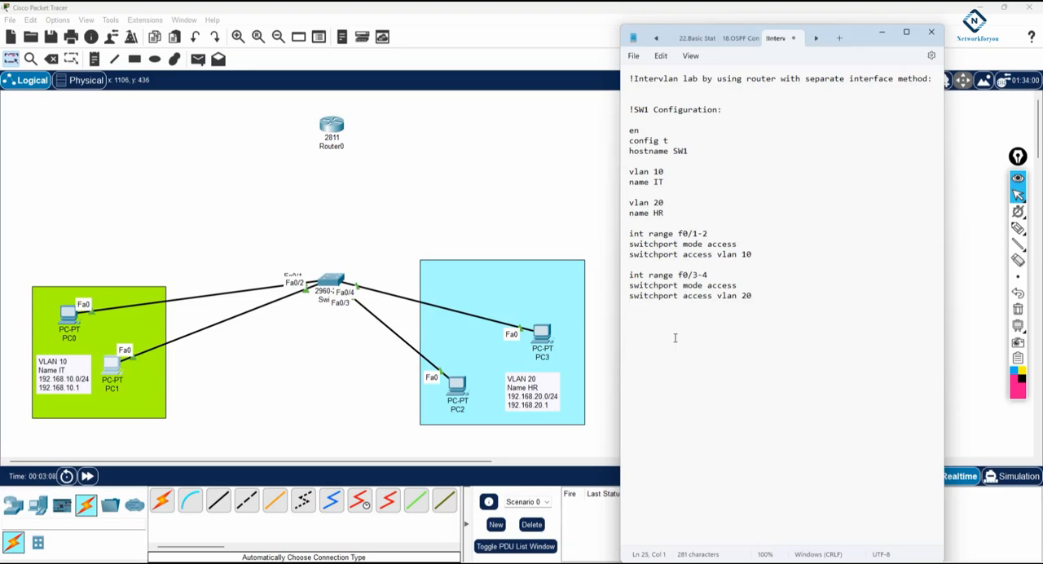
Step: Copy the script from the SW1 heading to its last line and paste it into Switch0's command line in Packet Tracer
drag(776, 309, 630, 112)
key(ctrl+c)
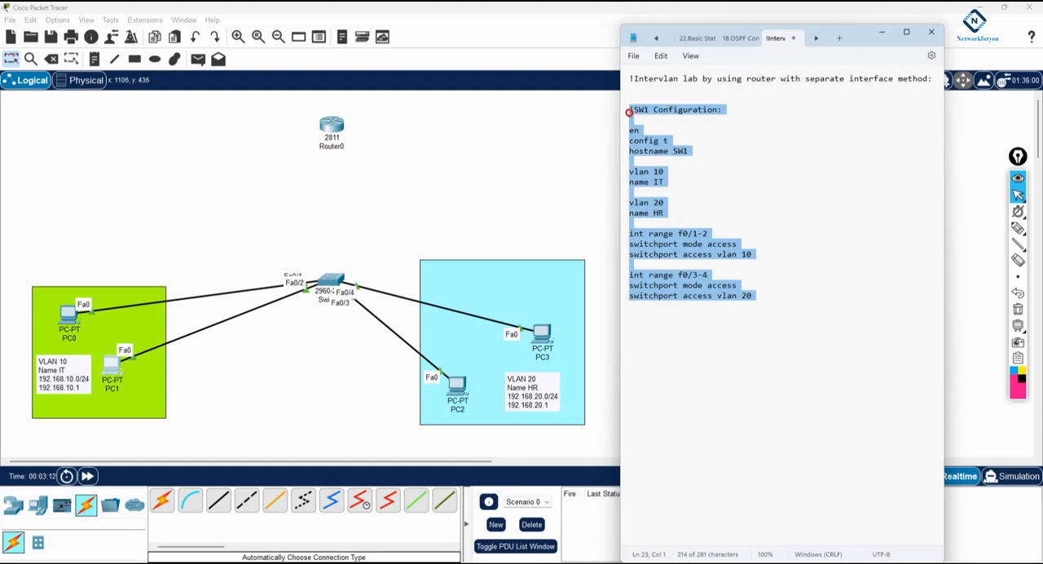
click(336, 285)
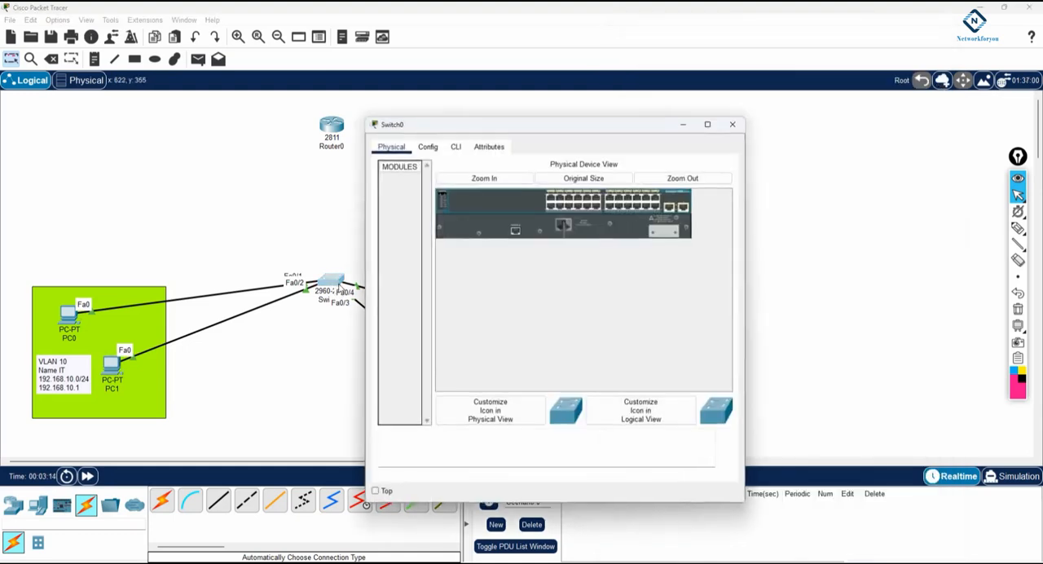
click(457, 147)
drag(743, 225, 933, 239)
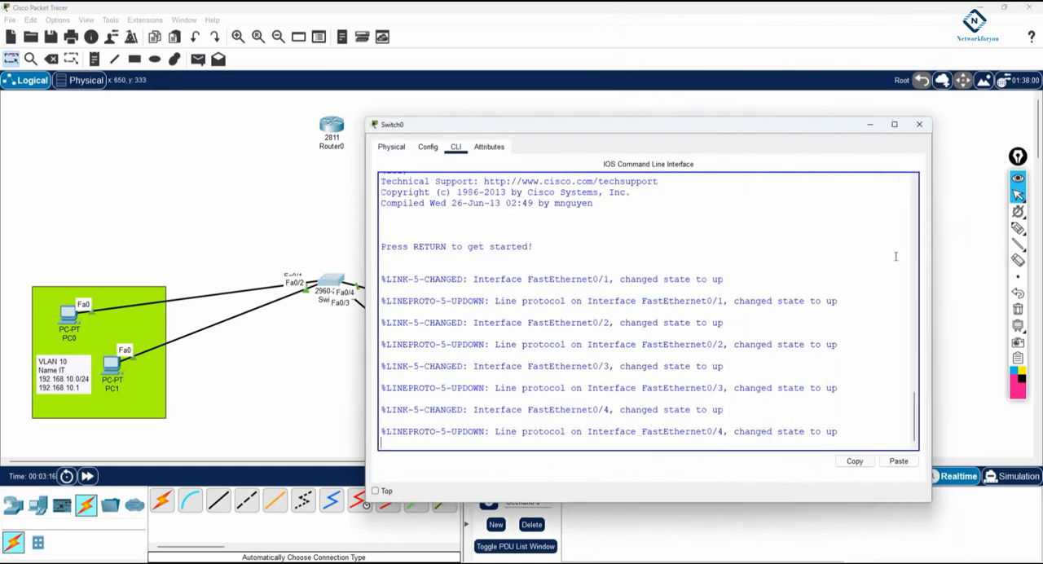
key(Return)
key(Return)
key(Return)
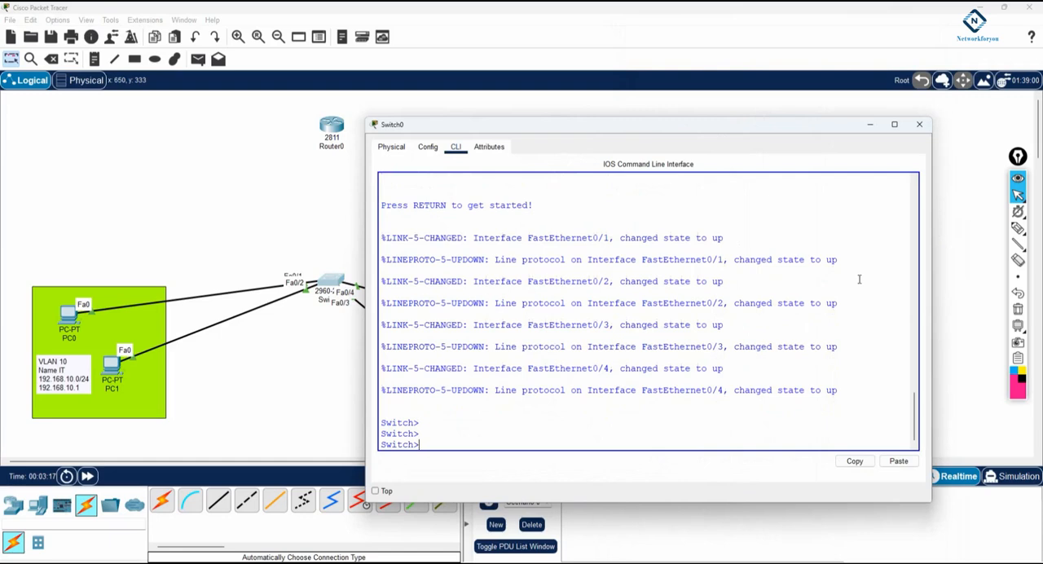
right_click(626, 440)
click(644, 454)
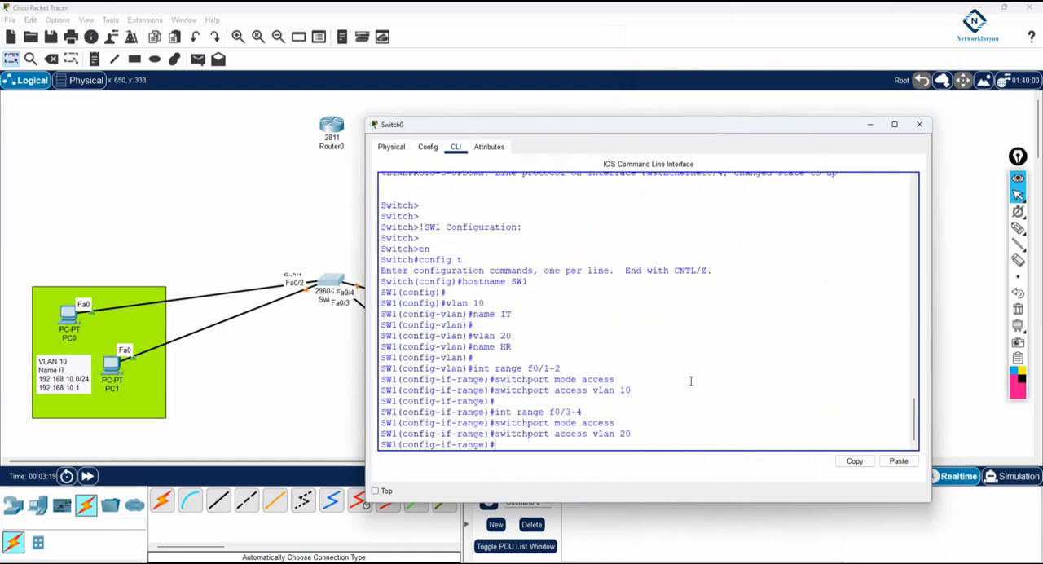
Step: Leave configuration mode on SW1, save the configuration with wr and close the switch window
drag(419, 248, 641, 443)
click(669, 407)
key(ctrl+z)
key(Return)
text(wr)
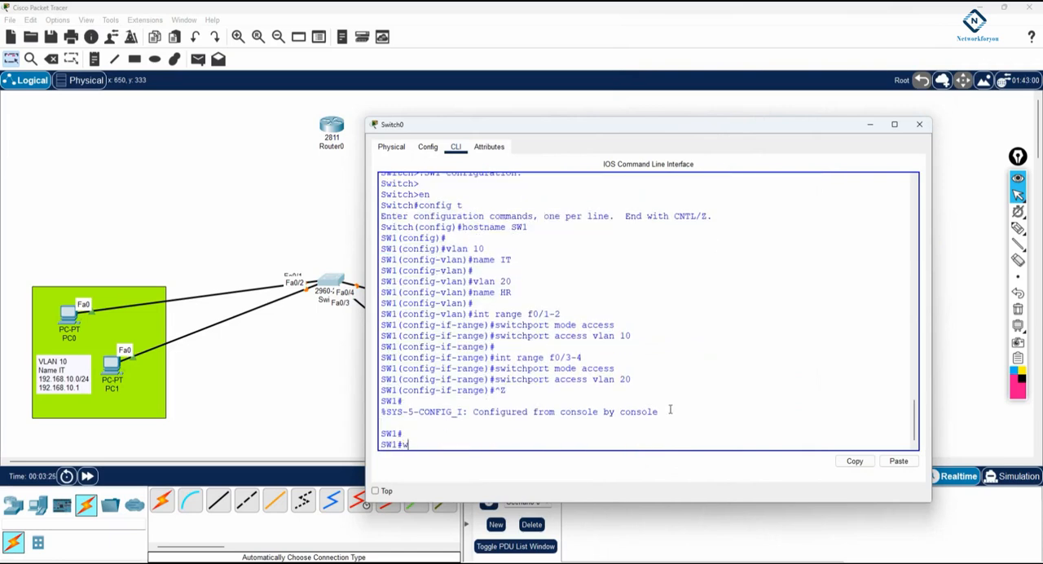
key(Return)
click(280, 407)
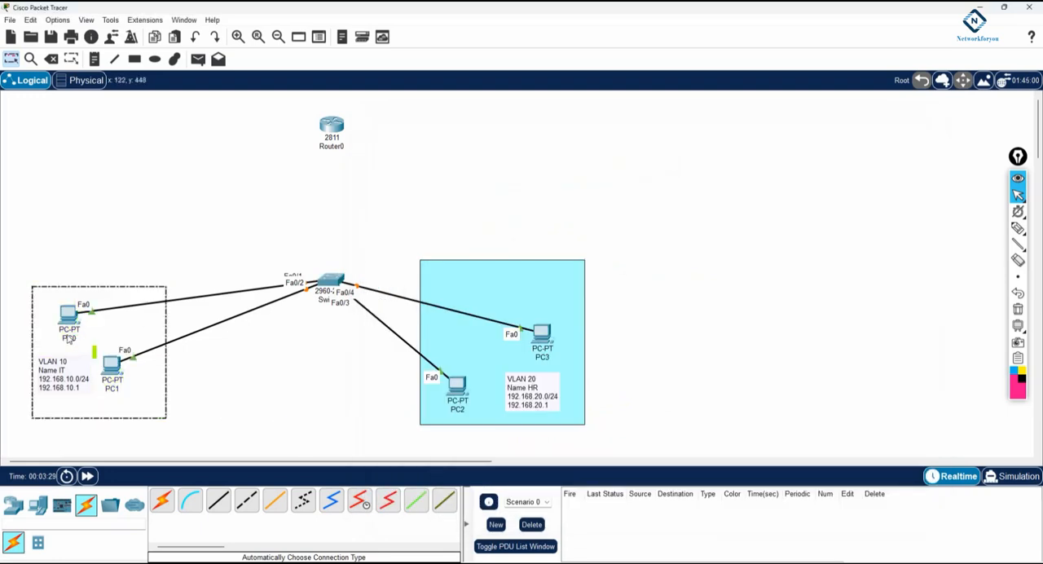
Step: Rename PC0 in the VLAN 10 area as 192.168.10.2
double_click(73, 339)
text(192.168.10.2)
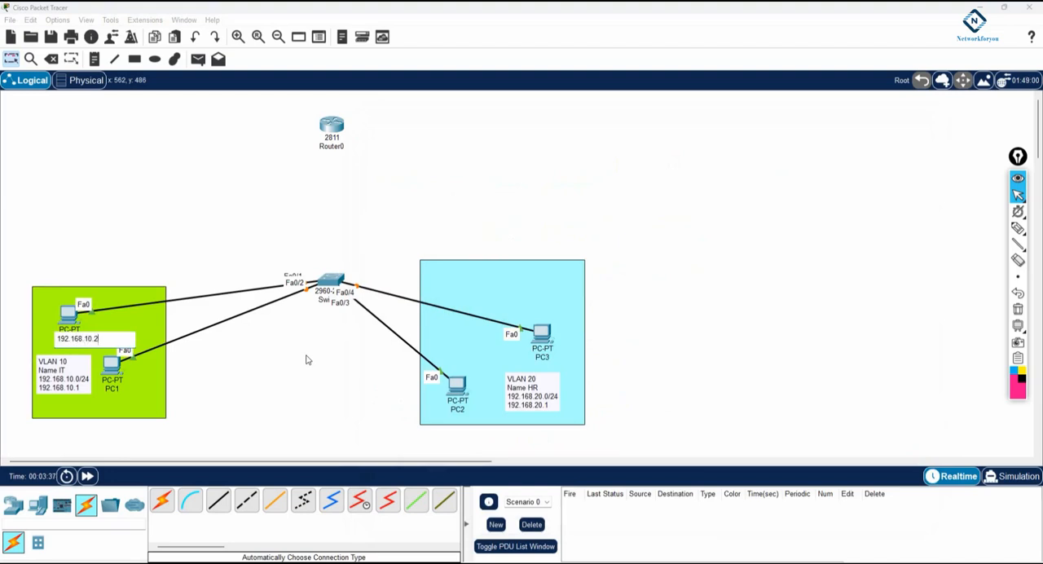
key(ctrl+a)
key(ctrl+c)
Step: Give the PC labelled 192.168.10.2 that static IPv4 address, subnet mask 255.255.255.0 and default gateway 192.168.10.1
click(68, 313)
click(462, 146)
click(412, 196)
key(ctrl+v)
click(557, 242)
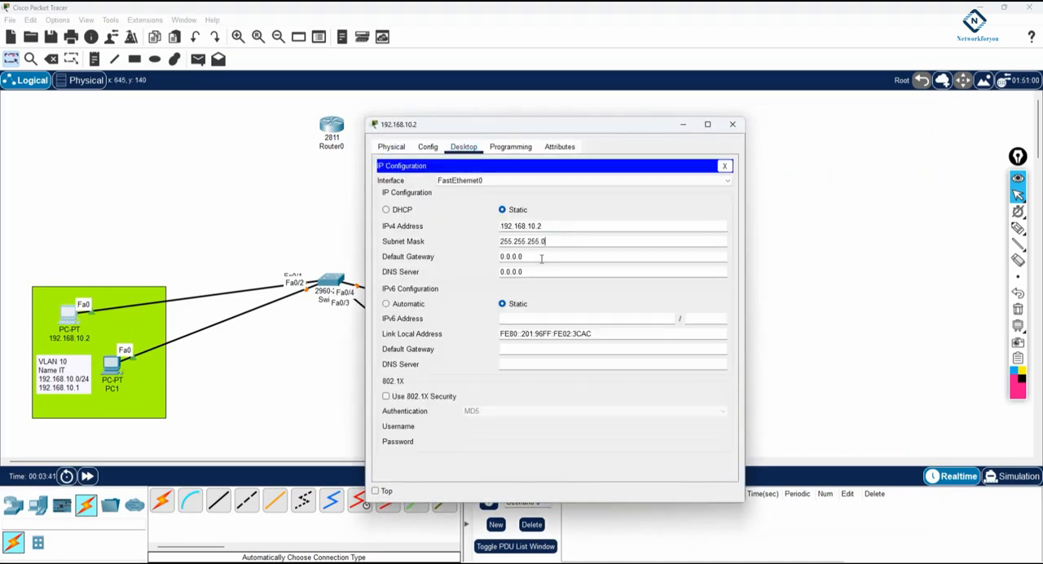
drag(534, 255, 486, 255)
key(ctrl+v)
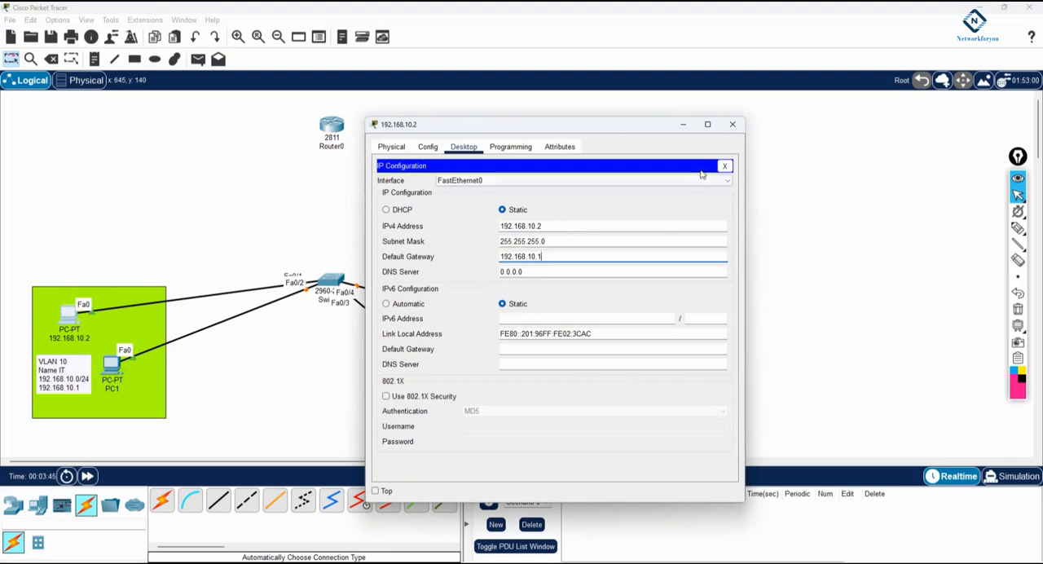
click(732, 124)
Step: Rename PC1 in the VLAN 10 area as 192.168.10.3
click(112, 388)
key(ctrl+v)
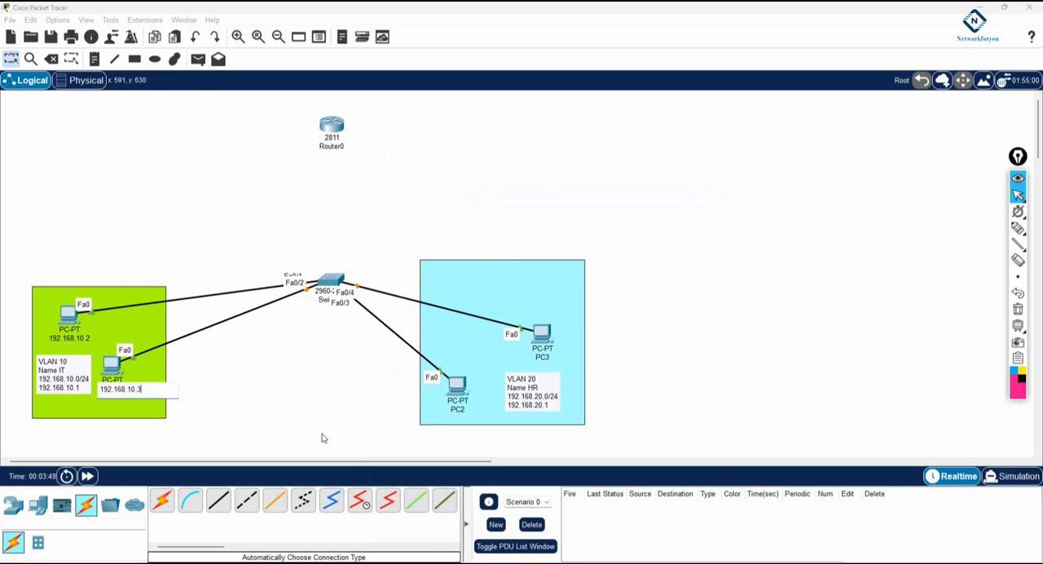
key(ctrl+a)
key(ctrl+c)
Step: Give the PC labelled 192.168.10.3 that static IPv4 address, subnet mask 255.255.255.0 and default gateway 192.168.10.1
click(114, 367)
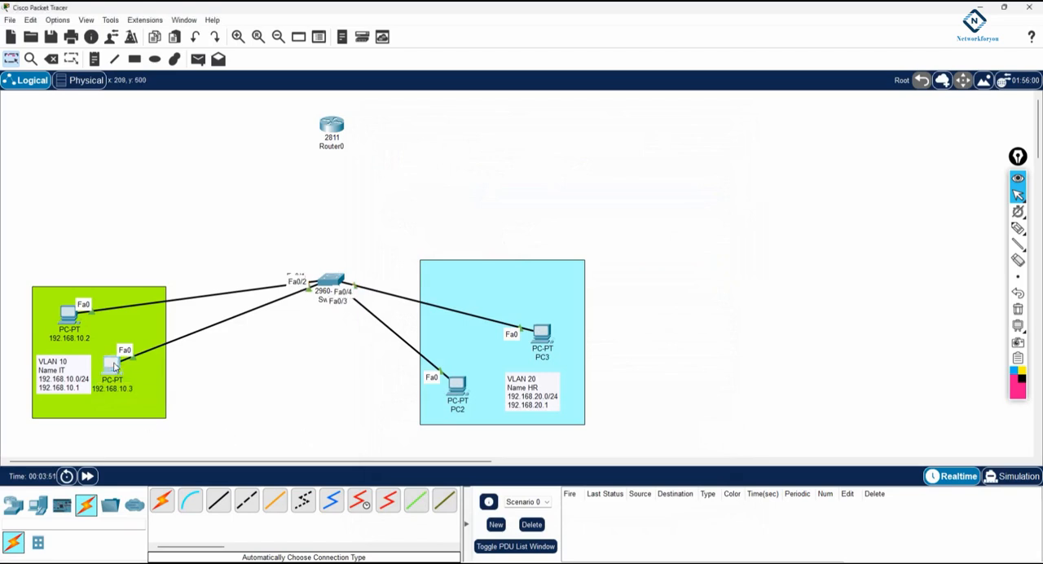
click(480, 146)
click(414, 181)
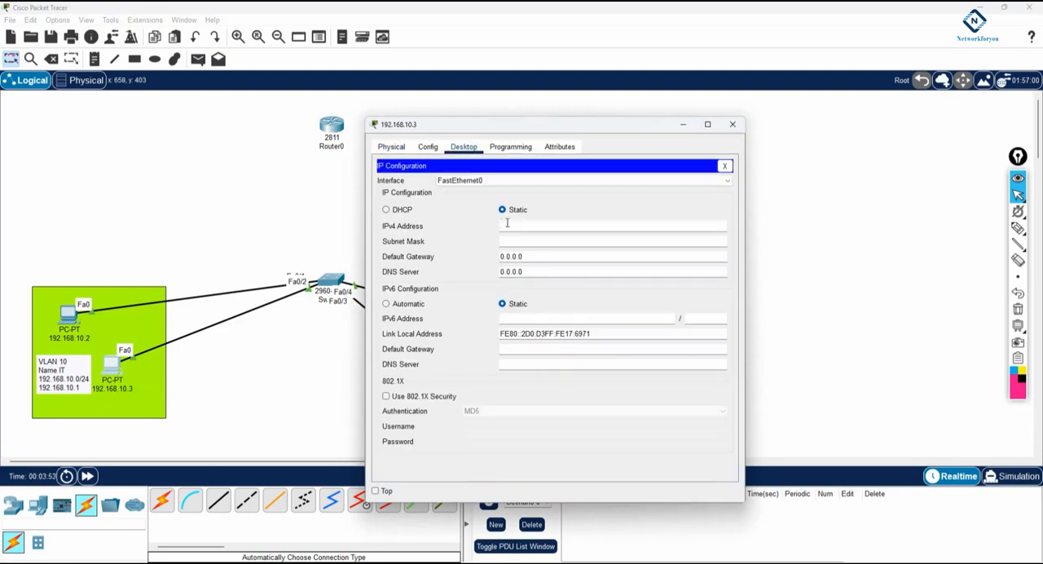
click(512, 226)
text(192.168.10.3)
key(Tab)
key(Tab)
text(192.168.10.3)
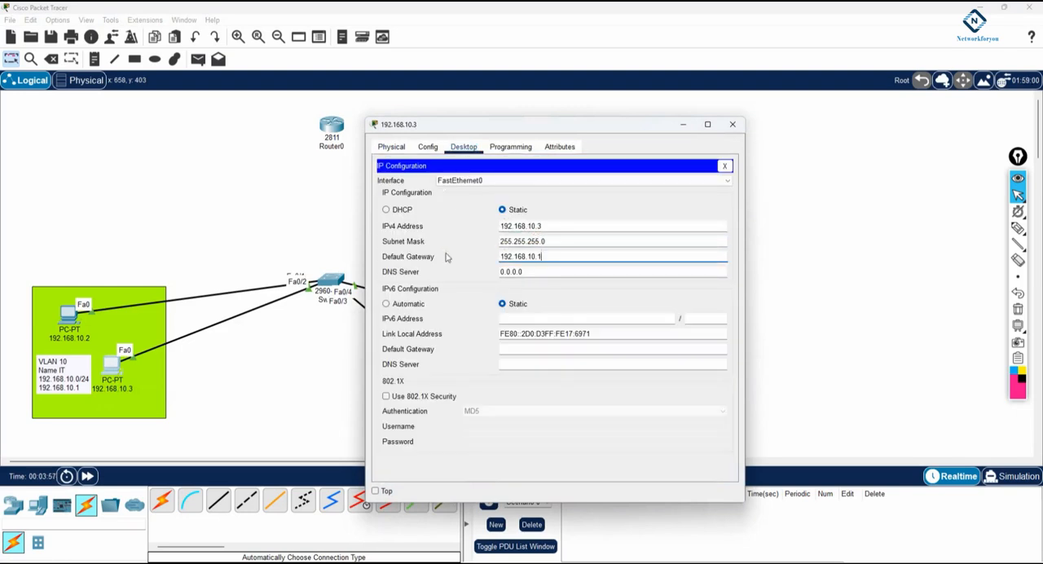
click(732, 124)
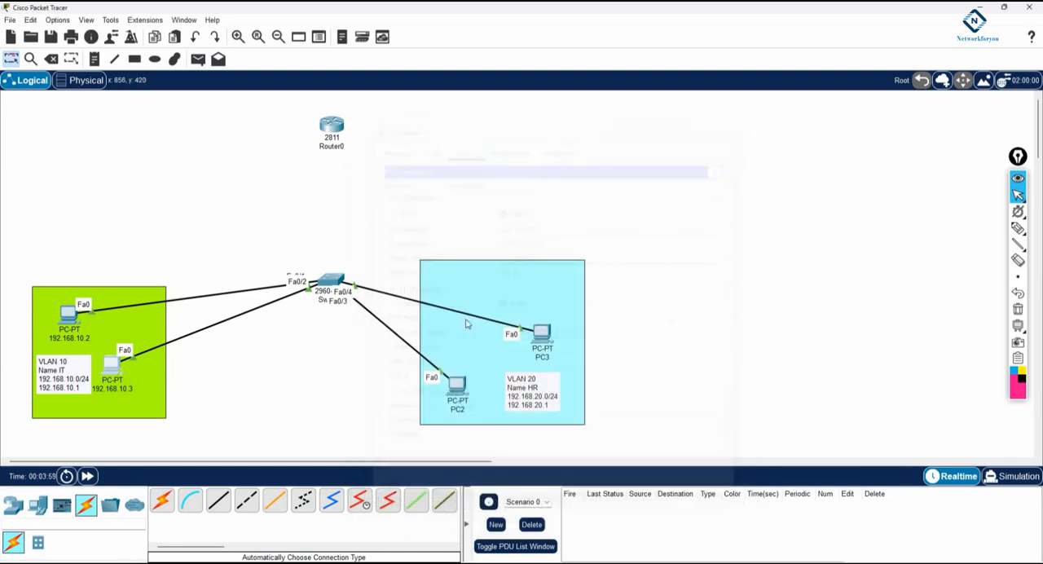
Step: Rename PC2 in the VLAN 20 area as 192.168.20.2
click(457, 410)
key(ctrl+v)
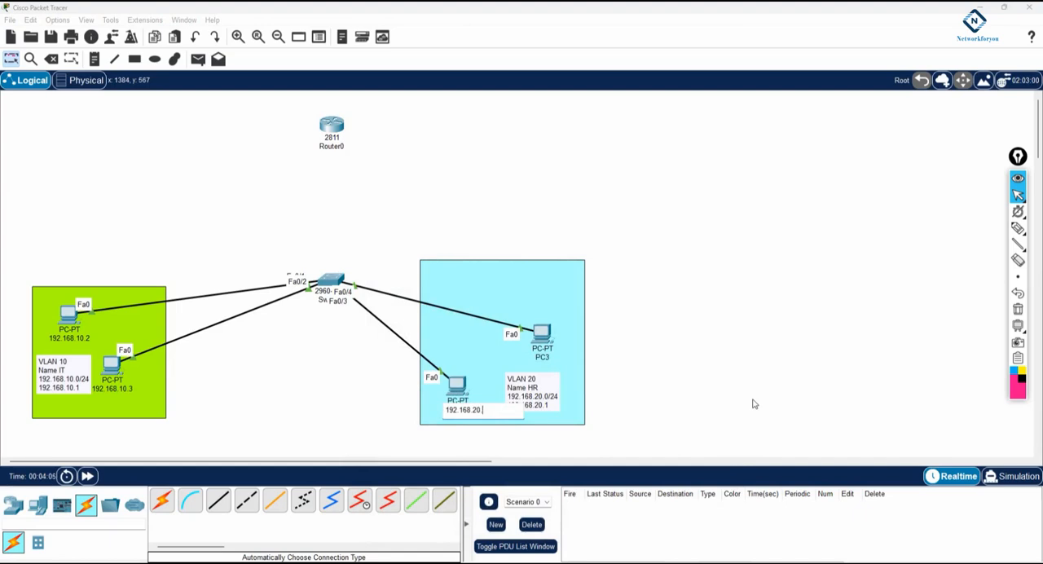
key(ctrl+a)
key(ctrl+c)
Step: Give the PC labelled 192.168.20.2 that static IPv4 address, subnet mask 255.255.255.0 and default gateway 192.168.20.1
click(457, 387)
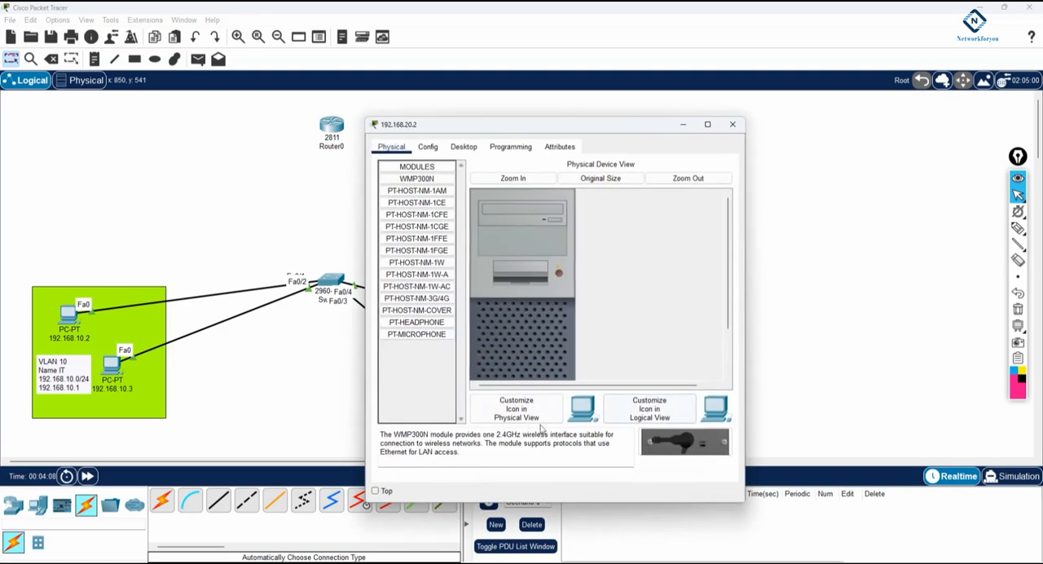
click(469, 152)
click(418, 187)
click(512, 225)
key(ctrl+v)
click(523, 241)
key(Tab)
text(192.168.20.)
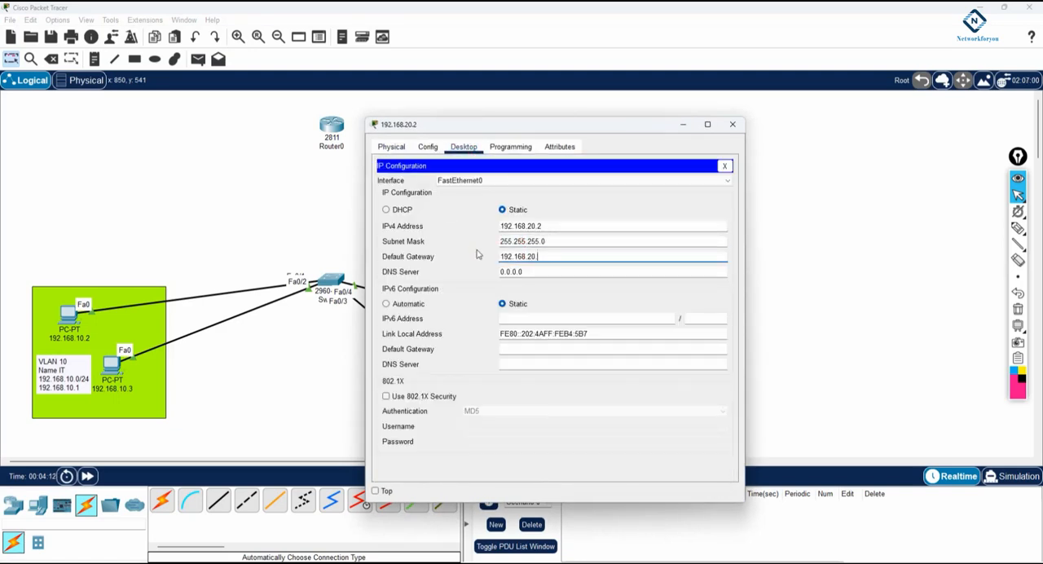
click(707, 123)
click(1004, 7)
click(738, 115)
Step: Rename PC3 in the VLAN 20 area as 192.168.20.3
click(543, 359)
key(ctrl+v)
key(BackSpace)
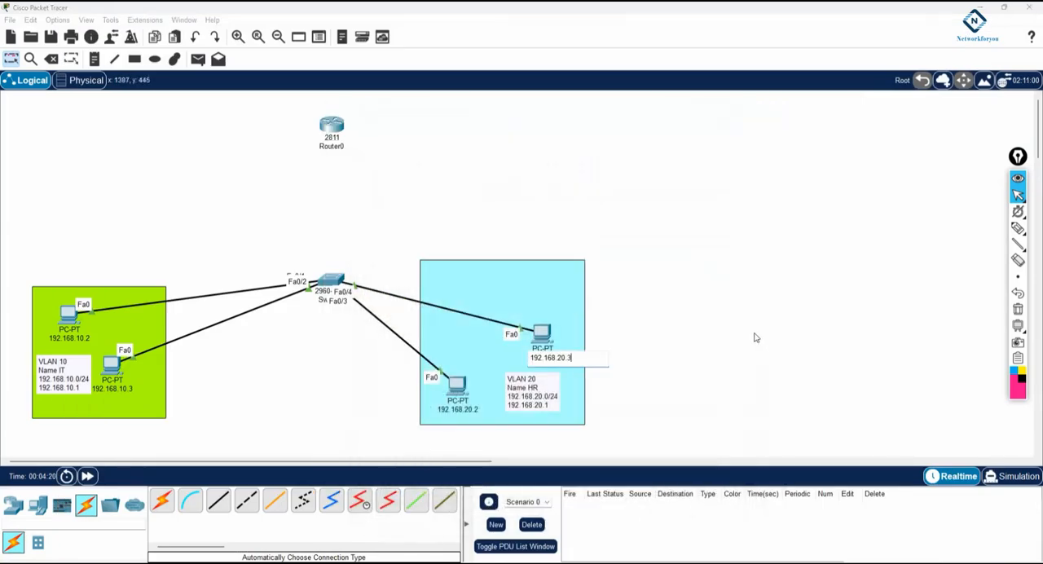
text(3)
key(ctrl+a)
key(ctrl+c)
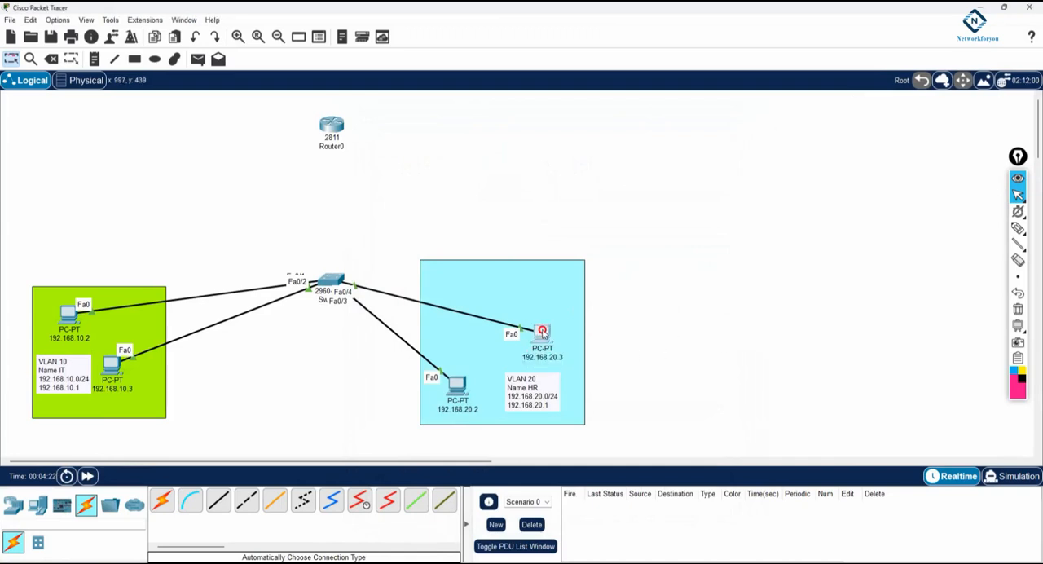
Step: Give the PC labelled 192.168.20.3 that static IPv4 address, subnet mask 255.255.255.0 and default gateway 192.168.20.1
click(542, 332)
click(464, 146)
click(399, 191)
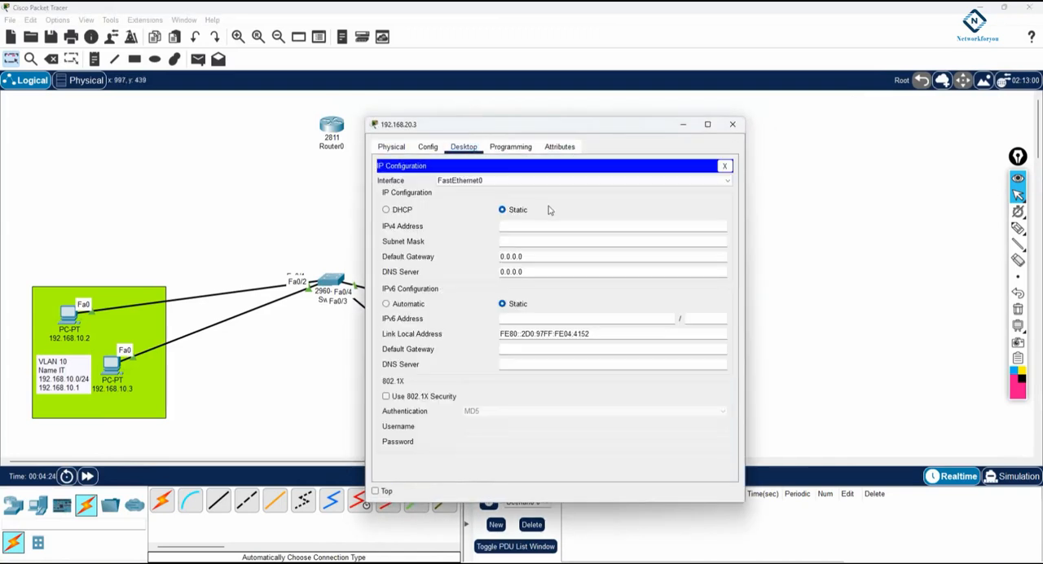
click(533, 228)
key(ctrl+v)
click(534, 243)
drag(538, 256, 479, 260)
key(ctrl+v)
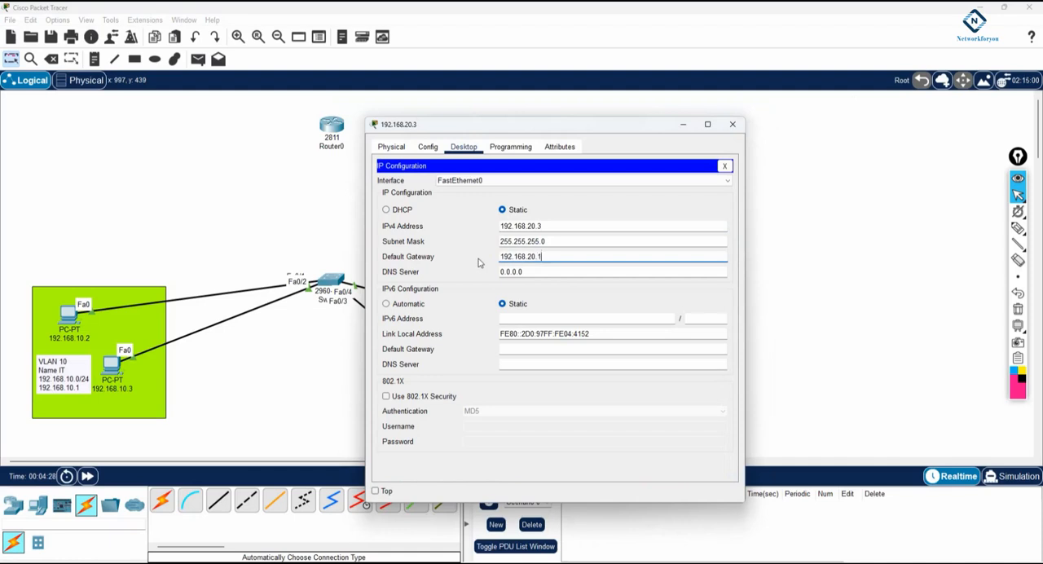
click(733, 124)
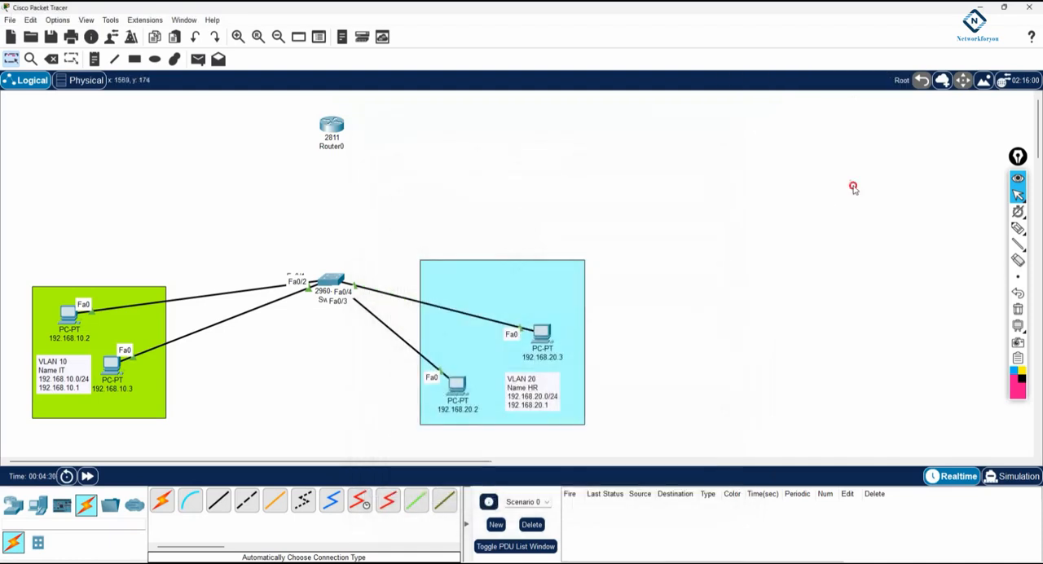
Step: Ping 192.168.10.3 from the command prompt of PC 192.168.10.2 to test connectivity within VLAN 10
click(67, 314)
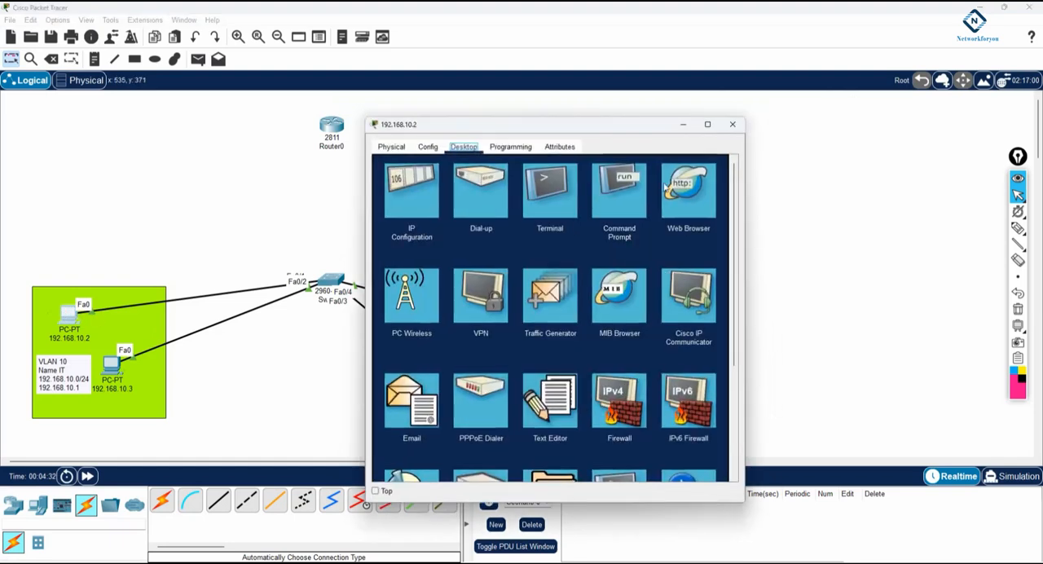
click(625, 189)
drag(643, 123, 837, 126)
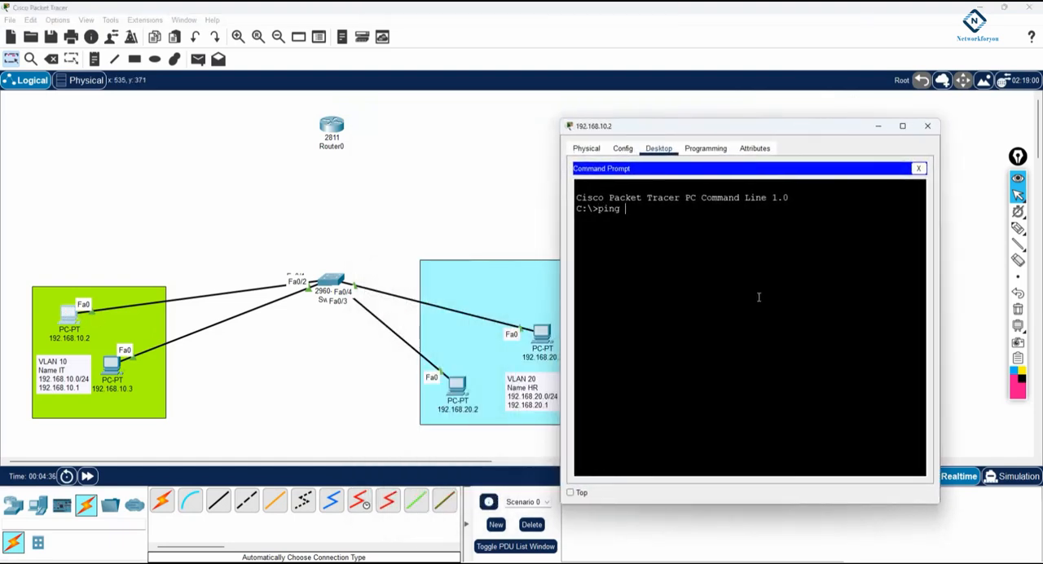
text(ping 192.168.10.3)
key(Return)
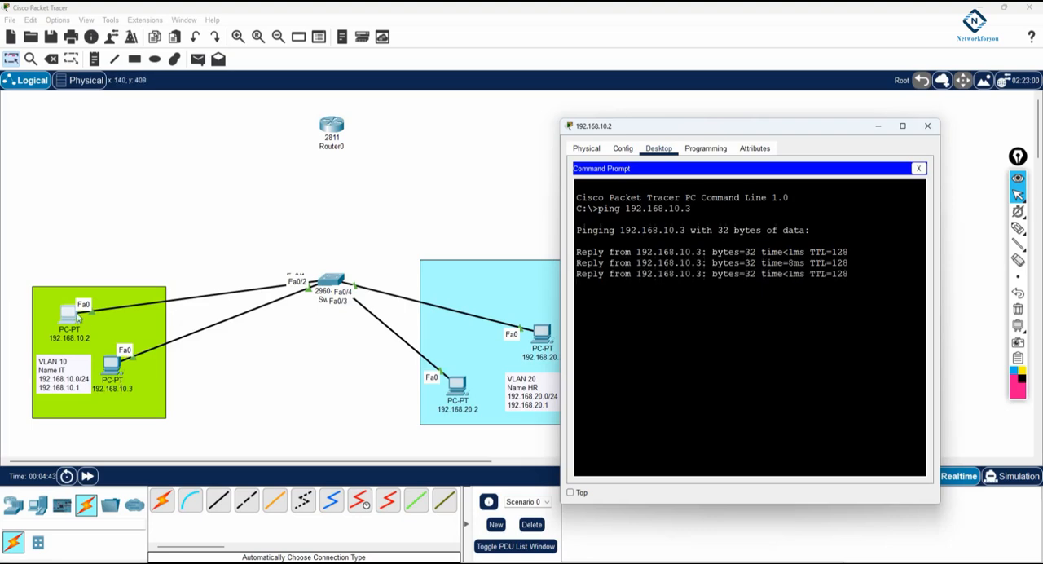
click(1019, 228)
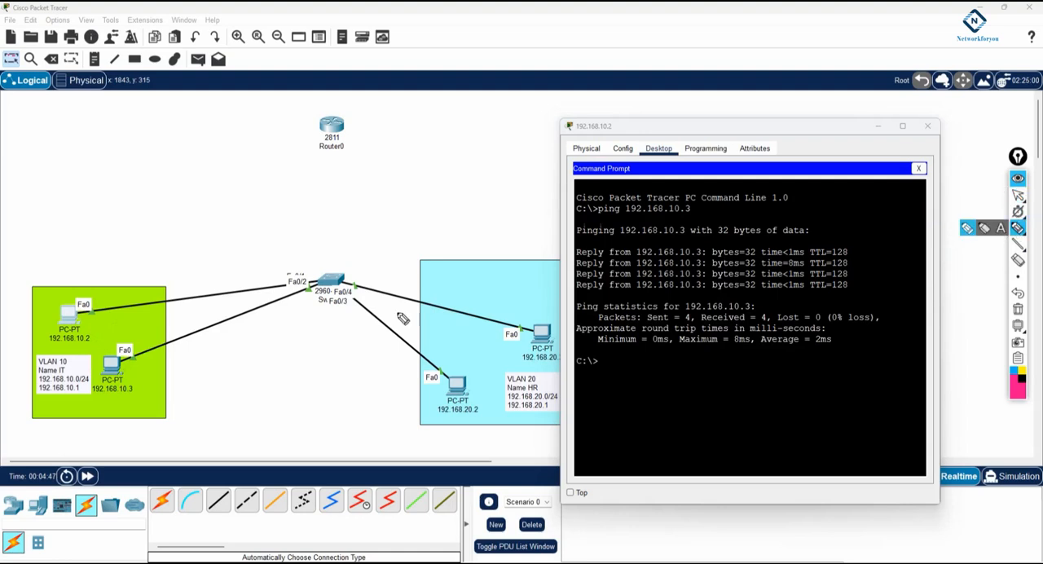
mouse_move(82, 305)
mouse_down()
mouse_move(106, 313)
mouse_move(118, 365)
mouse_move(112, 318)
mouse_move(80, 308)
mouse_move(419, 269)
mouse_move(550, 342)
mouse_up()
click(1018, 211)
click(1018, 195)
Step: Ping 192.168.20.2 in VLAN 20 from the command prompt of PC 192.168.10.2
click(673, 367)
key(Up)
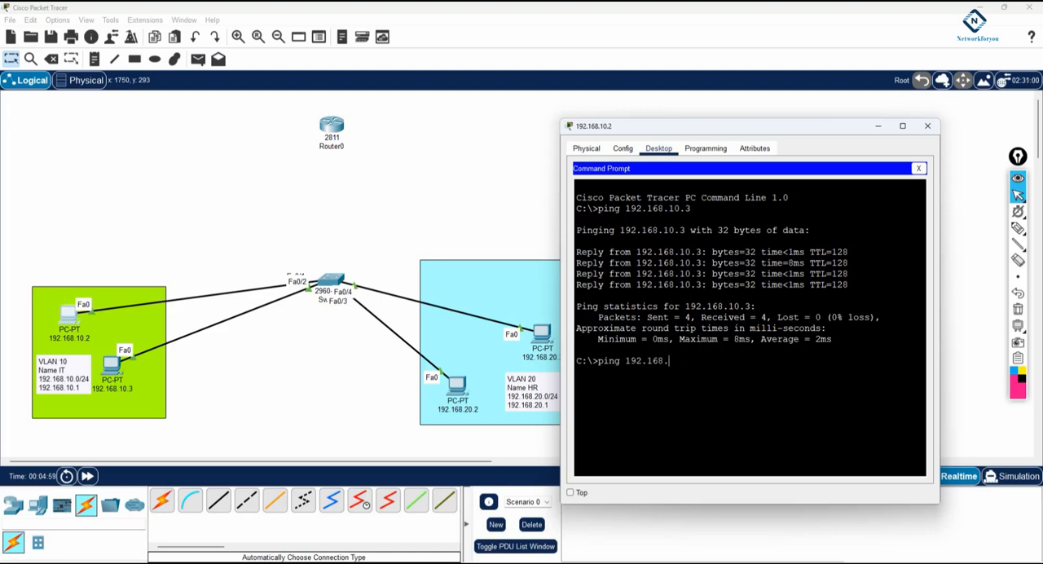
text(20.2)
key(Return)
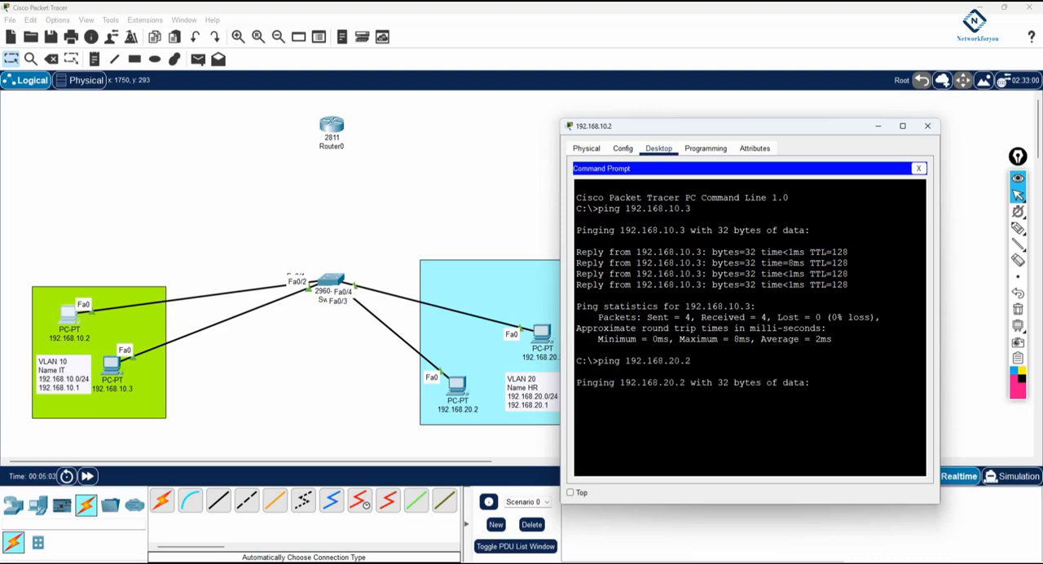
Step: Sketch the path from PC 192.168.10.2 to 192.168.20.2 with the screen pen, cross it out, and clear the ink
click(1018, 227)
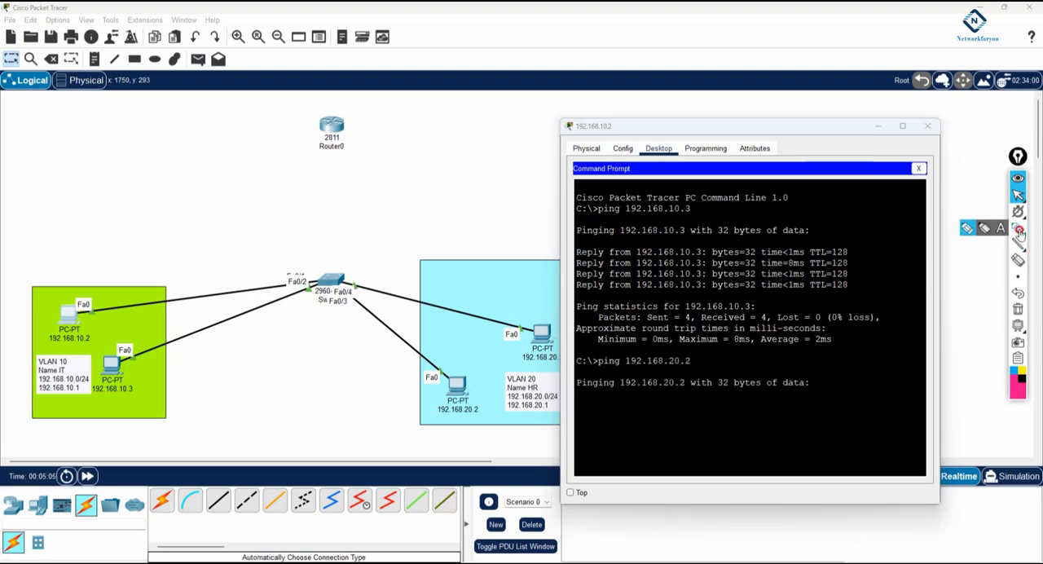
mouse_move(72, 311)
mouse_down()
mouse_move(310, 234)
mouse_move(462, 396)
mouse_move(476, 369)
mouse_up()
mouse_move(220, 212)
mouse_down()
mouse_move(261, 250)
mouse_move(226, 256)
mouse_up()
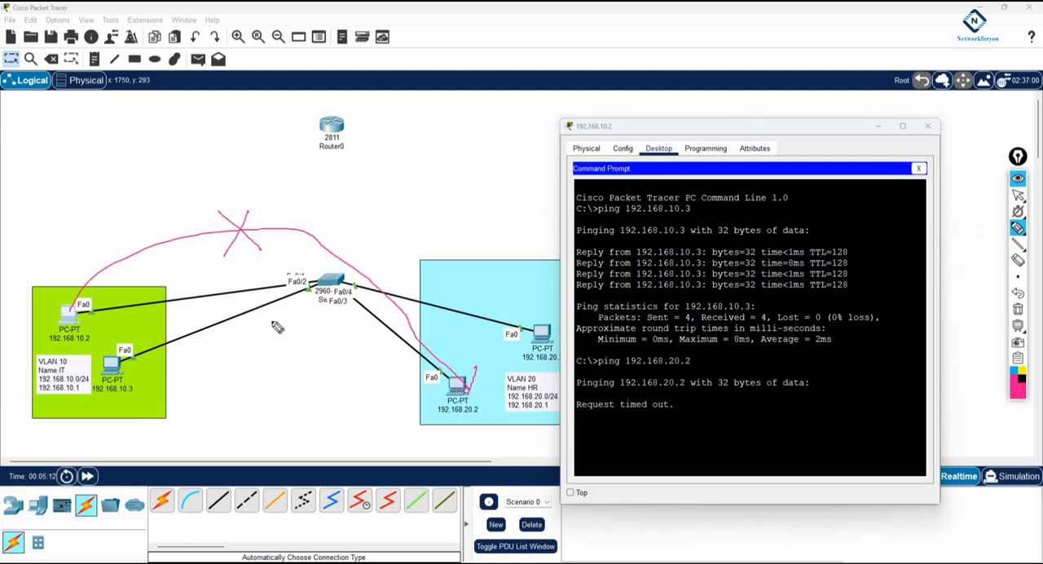
mouse_move(112, 325)
mouse_down()
mouse_move(143, 333)
mouse_move(121, 349)
mouse_up()
mouse_move(486, 343)
mouse_down()
mouse_move(531, 359)
mouse_move(494, 383)
mouse_move(555, 369)
mouse_up()
drag(492, 407, 552, 393)
mouse_move(673, 406)
mouse_down()
mouse_move(694, 397)
mouse_move(701, 412)
mouse_up()
click(1018, 308)
click(1018, 195)
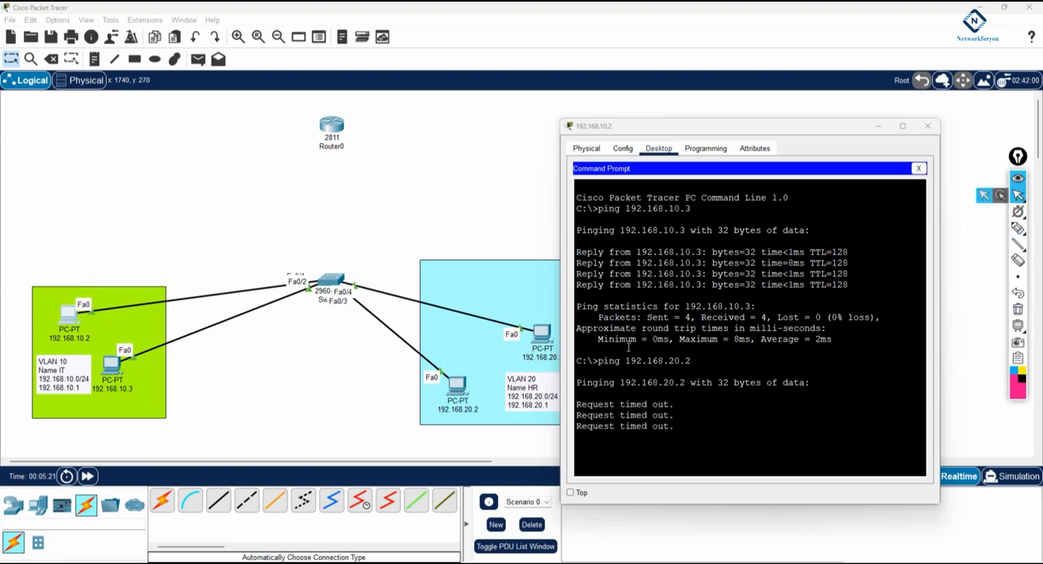
Step: Rename the 2811 router as R1
click(330, 148)
text(R1)
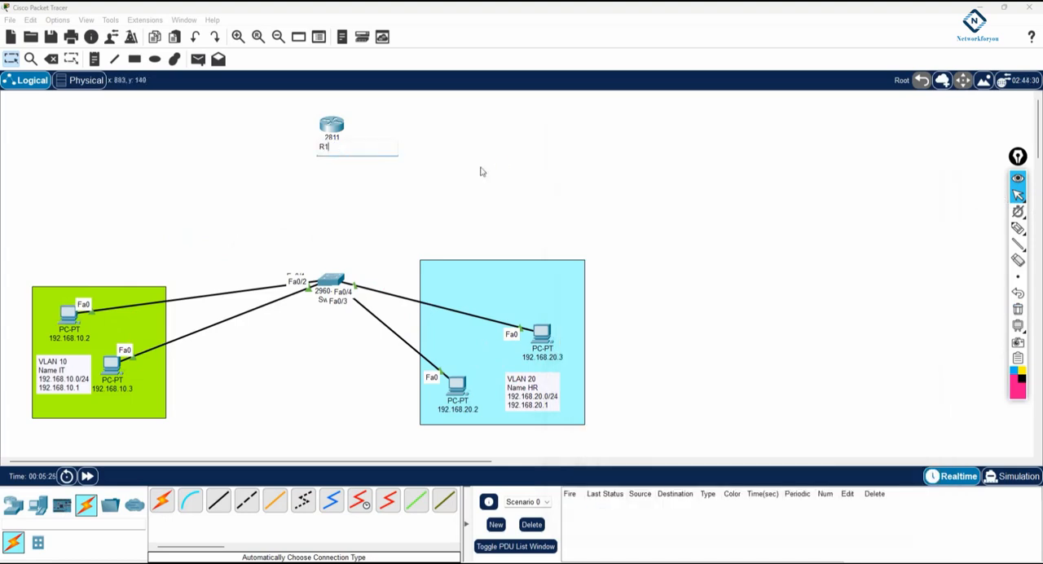
key(Return)
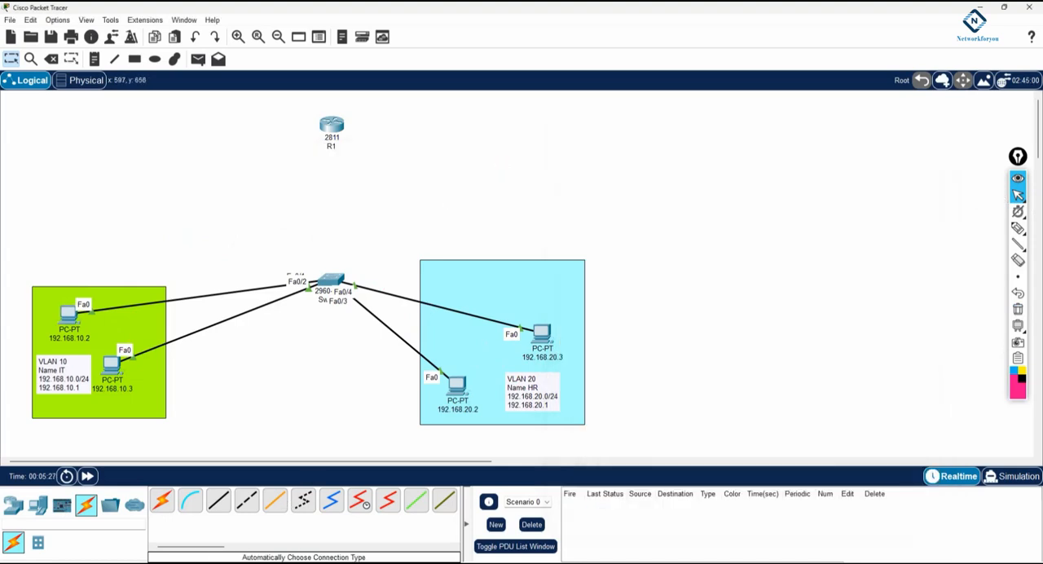
key(alt+Tab)
click(773, 298)
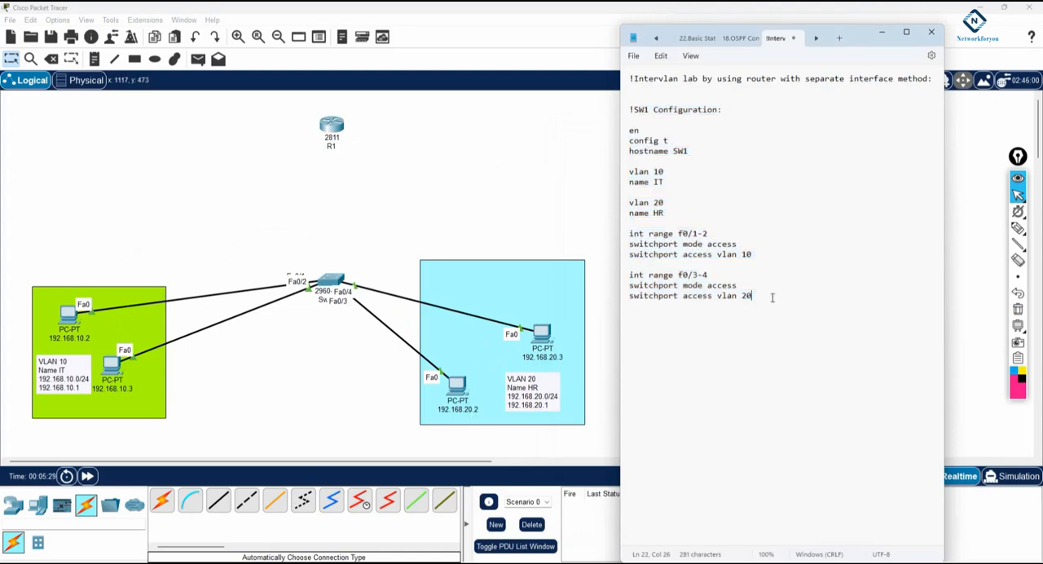
Step: Cable the 2960 switch to router R1 with an automatically chosen connection and move R1 slightly higher in the workspace
click(161, 500)
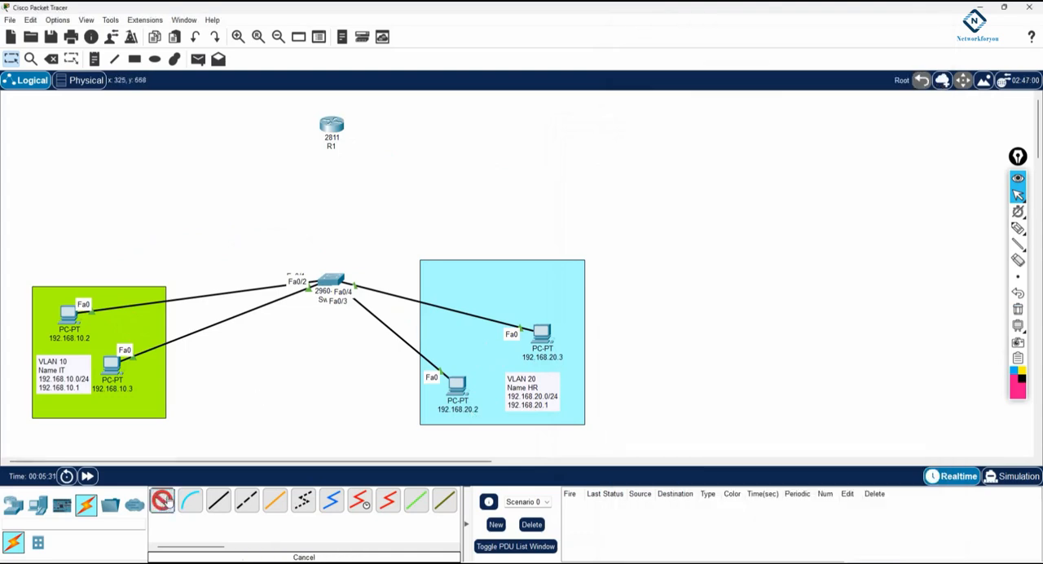
click(334, 279)
click(333, 128)
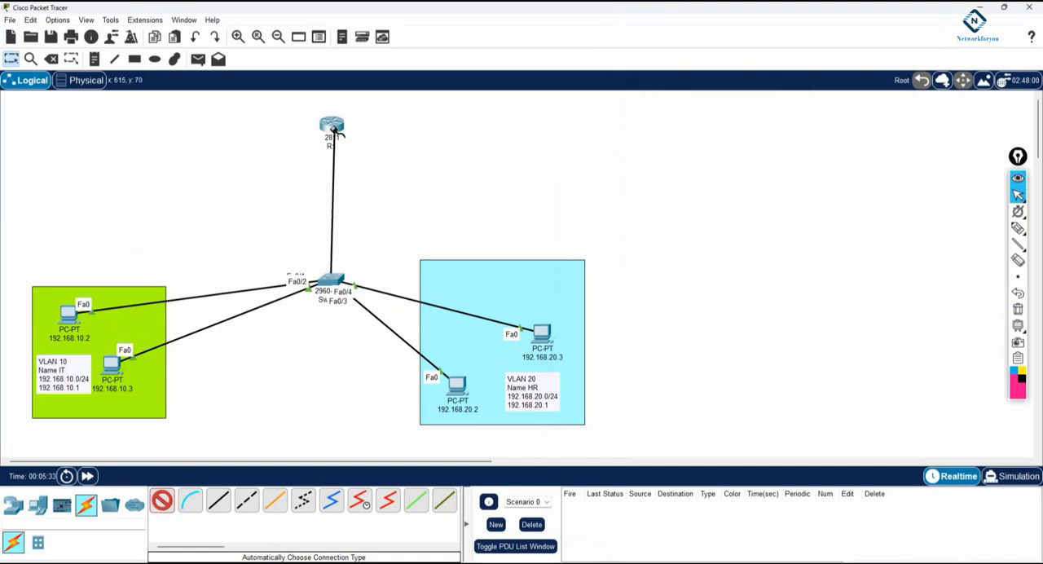
drag(334, 130, 332, 106)
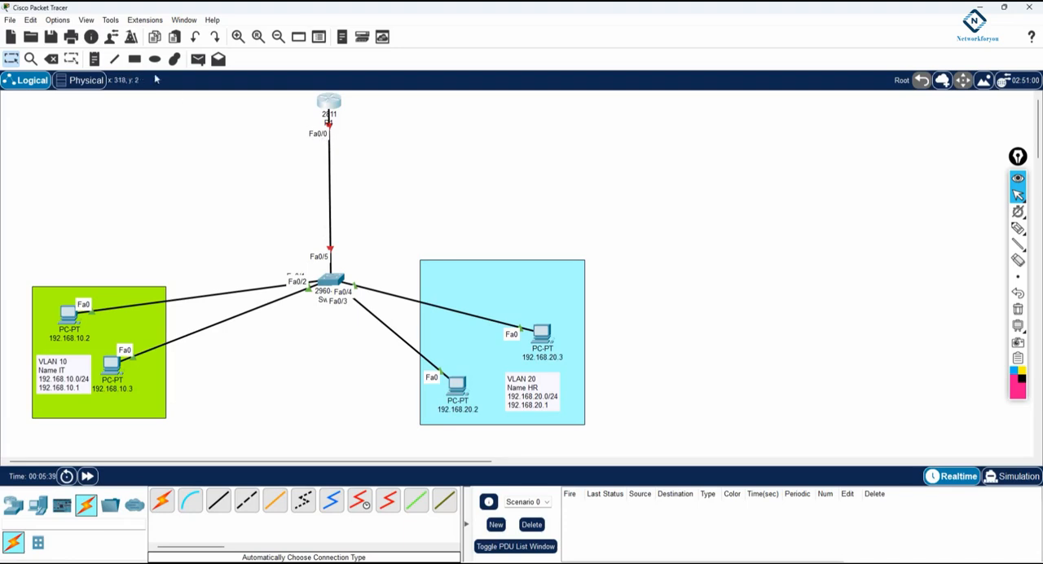
Step: Add a note beside the router link reading "In R1 f0/0 = 192.168.10.1" and "In SW1 f0/5= VLAN 10"
click(94, 59)
click(164, 131)
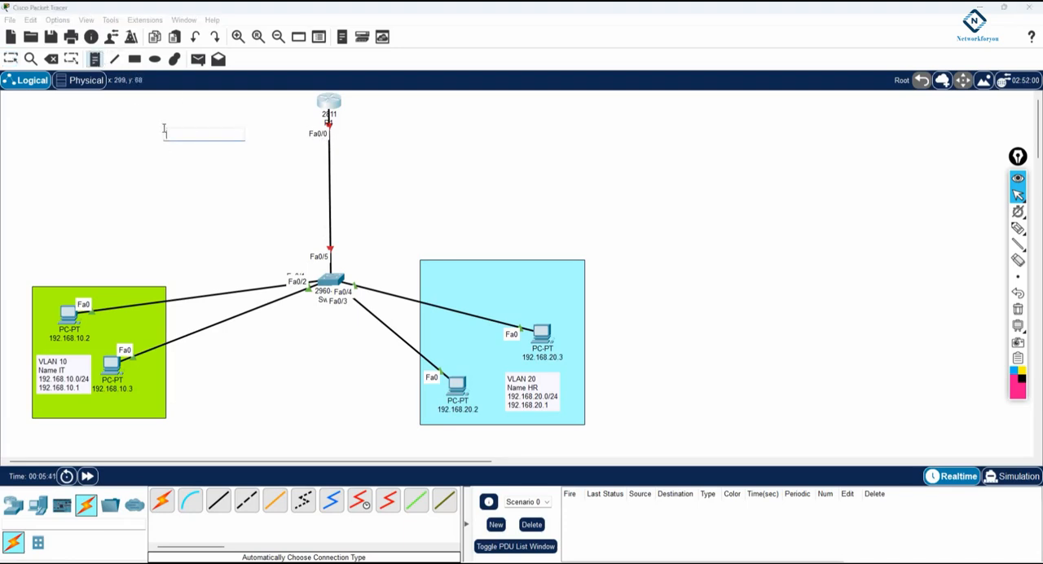
text(In)
text(168)
text(.10.1)
key(Return)
text(SW1 f0/5= VLAN 10)
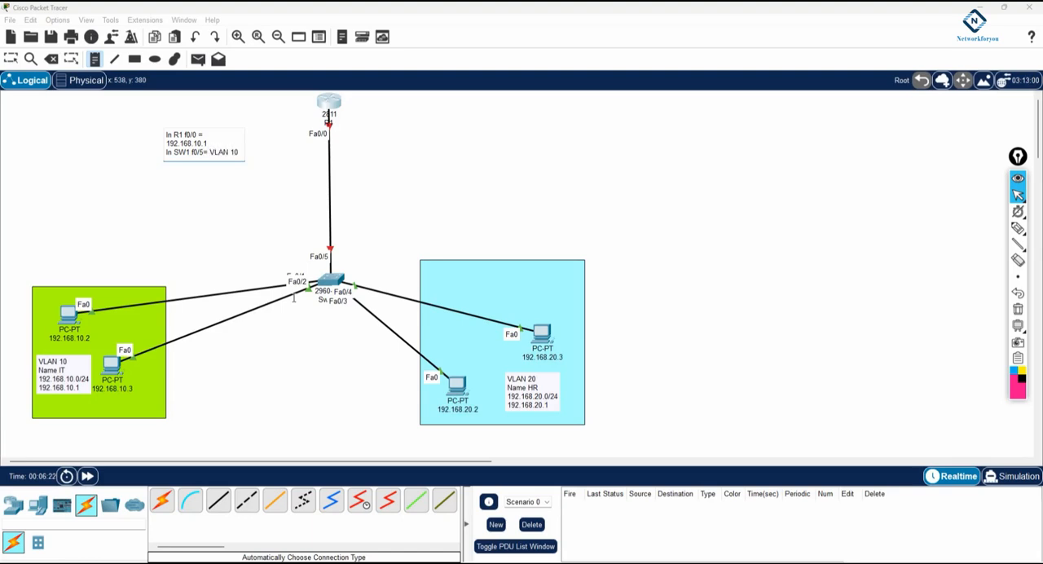
click(237, 210)
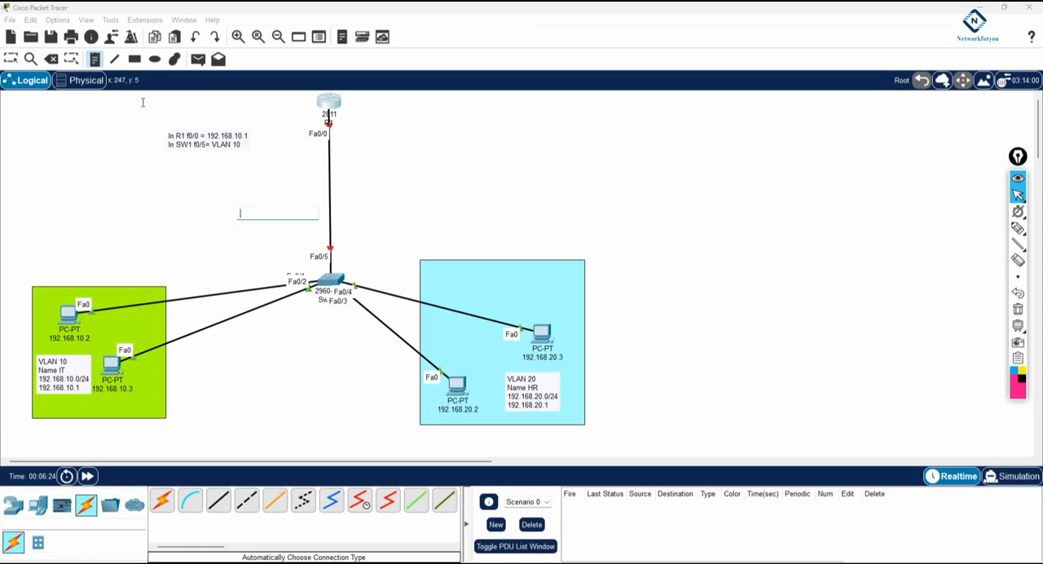
click(5, 61)
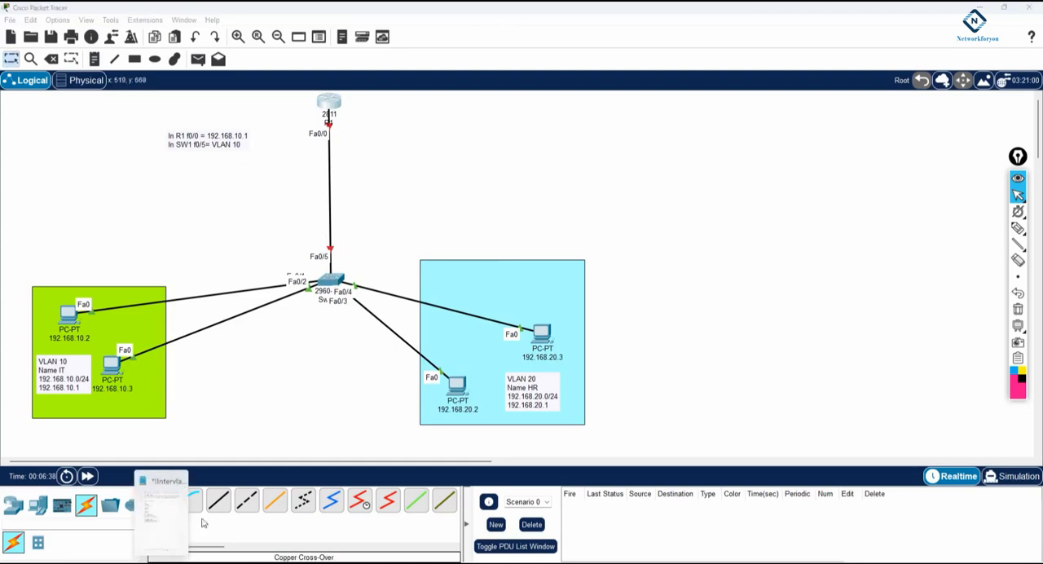
Step: In the Notepad configuration notes, add SW1 commands making int f0/5 an access port in VLAN 10
key(alt+Tab)
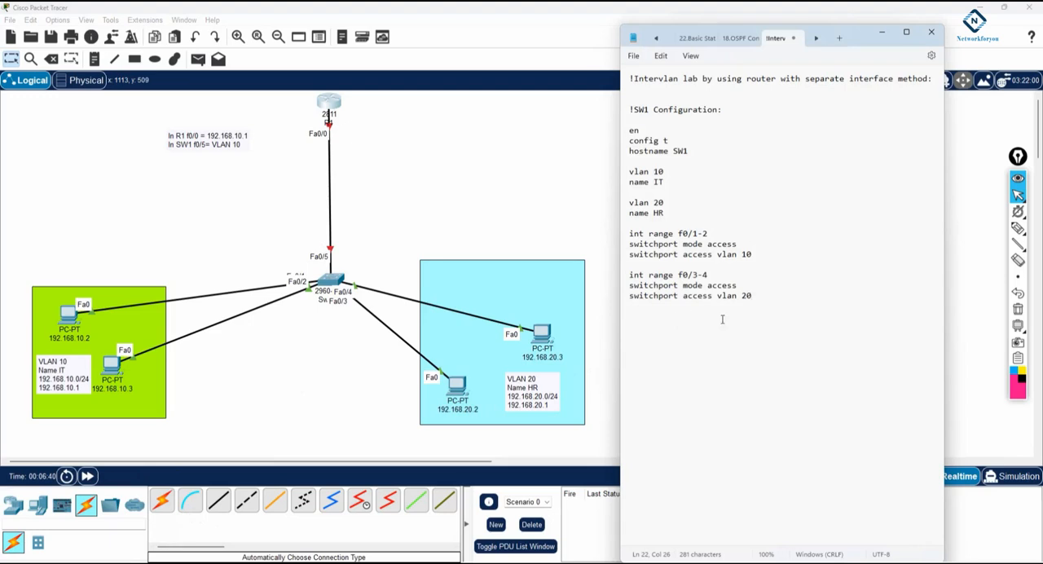
text(int f0/)
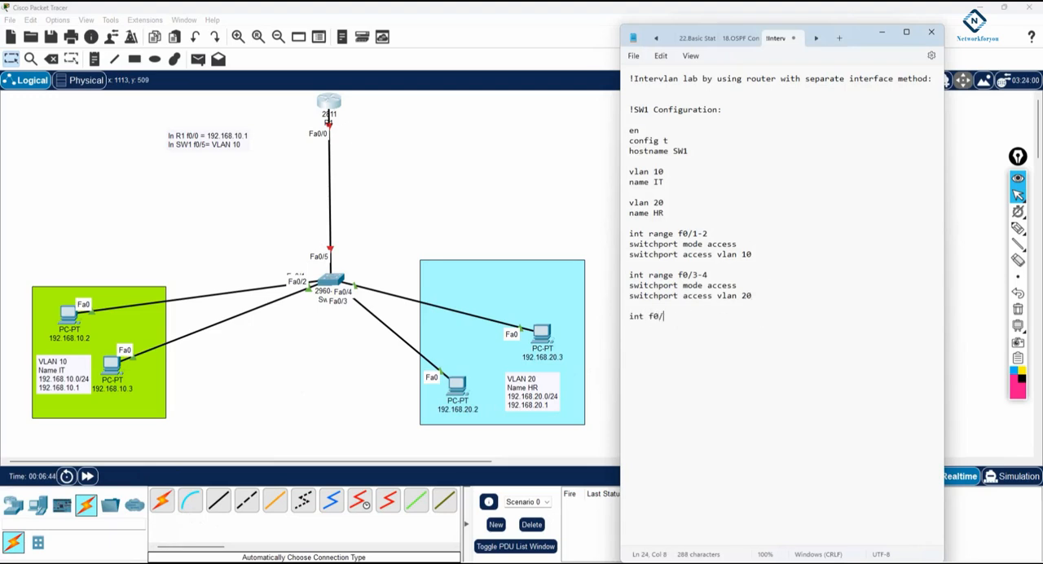
text(5)
text(switchport )
text(mo)
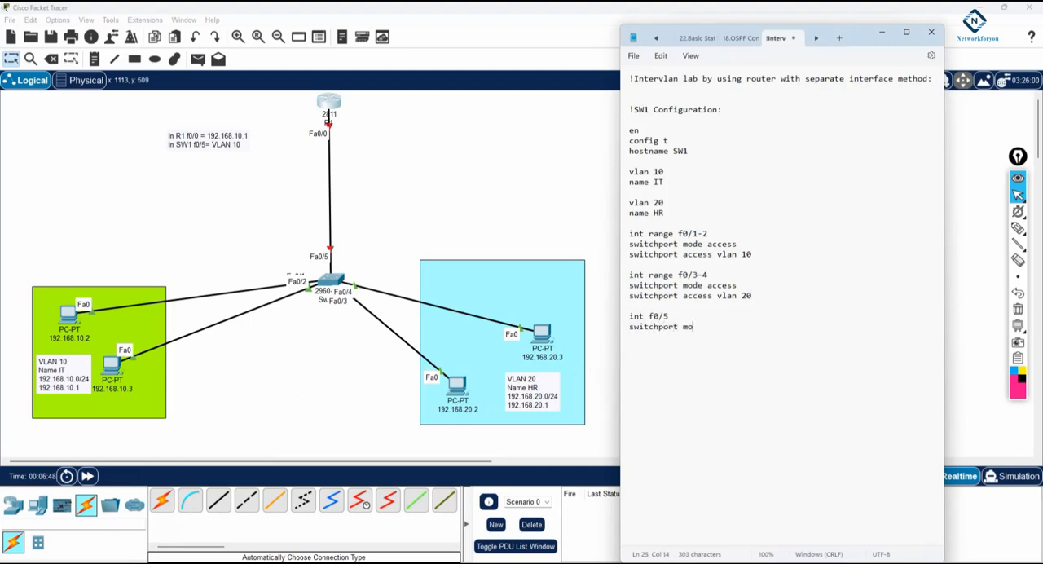
text(de access)
key(Return)
text(switchport access vlan 10)
Step: Below the SW1 commands, add a dashed separator line and the heading "!R1 Configuration:"
key(Return)
key(Return)
key(Return)
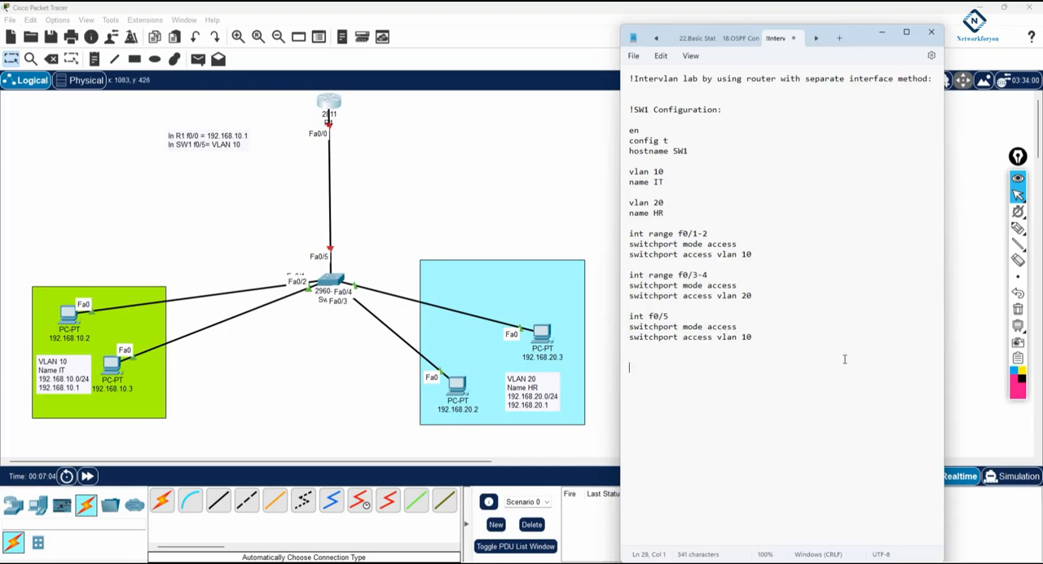
text(-----------------------------)
key(Return)
text(!R1 Configuration:)
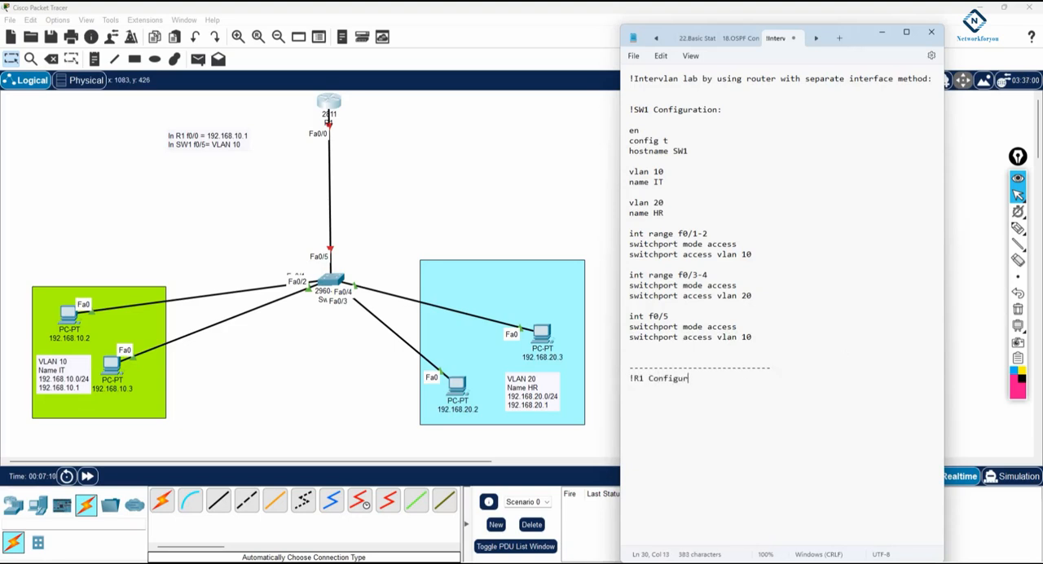
Step: Write the opening R1 commands en, config t and hostname R1 under the router heading
key(Return)
key(Return)
text(en)
key(Return)
text(config t)
key(Return)
text(hostna)
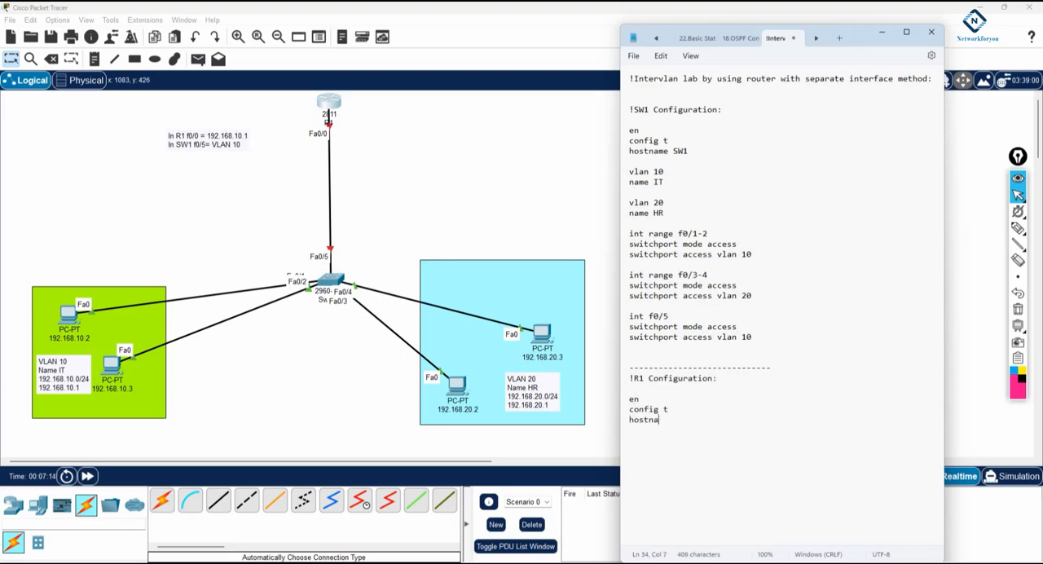
text(me R1)
key(Return)
Step: Add R1 commands for int f0/0 with ip add 192.168.10.1 255.255.255.0 and no sh
text(int f0/0 )
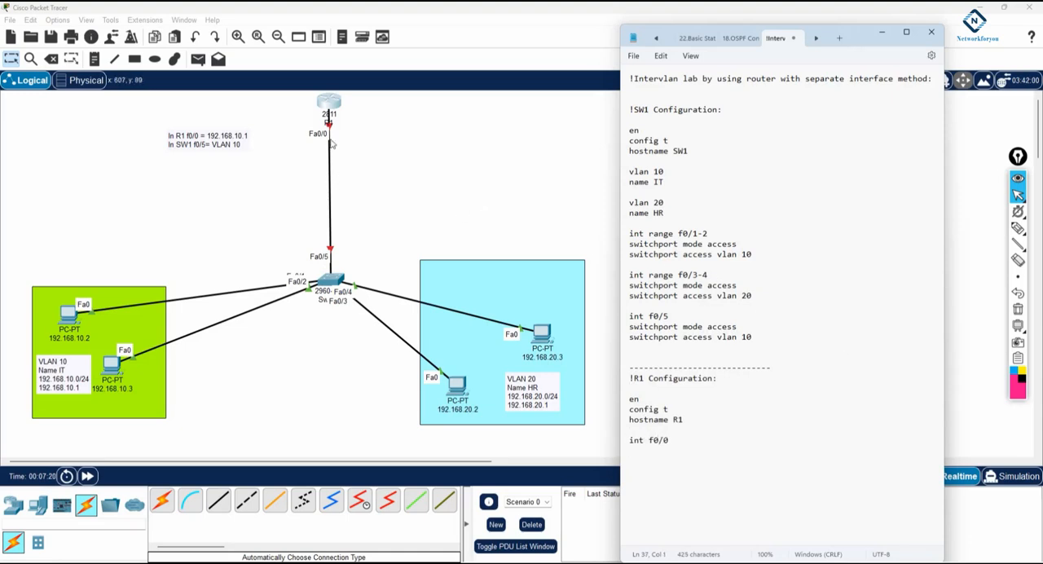
text(ip add 192.168.10.1 255.255.255.0)
key(Return)
text(no sh)
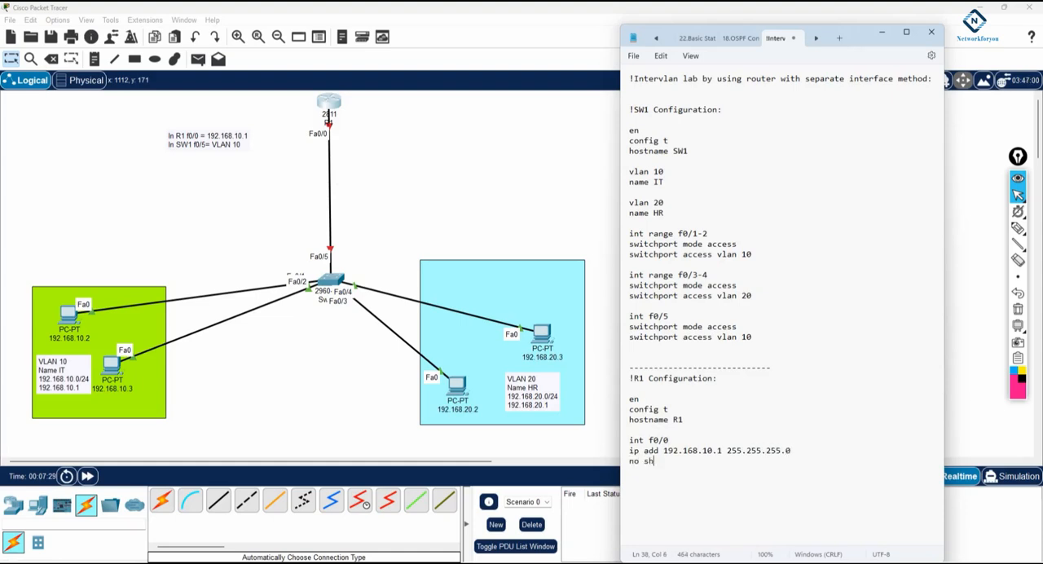
key(Return)
Step: Copy the R1 configuration block, then open R1's command line in Packet Tracer and answer no to the initial configuration dialog
drag(644, 472, 623, 380)
key(ctrl+c)
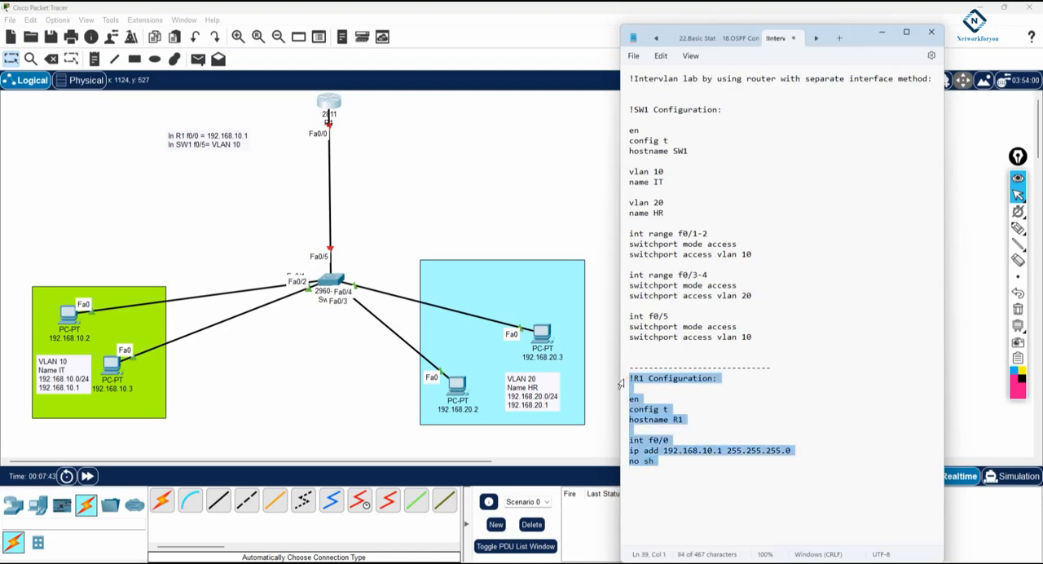
click(330, 106)
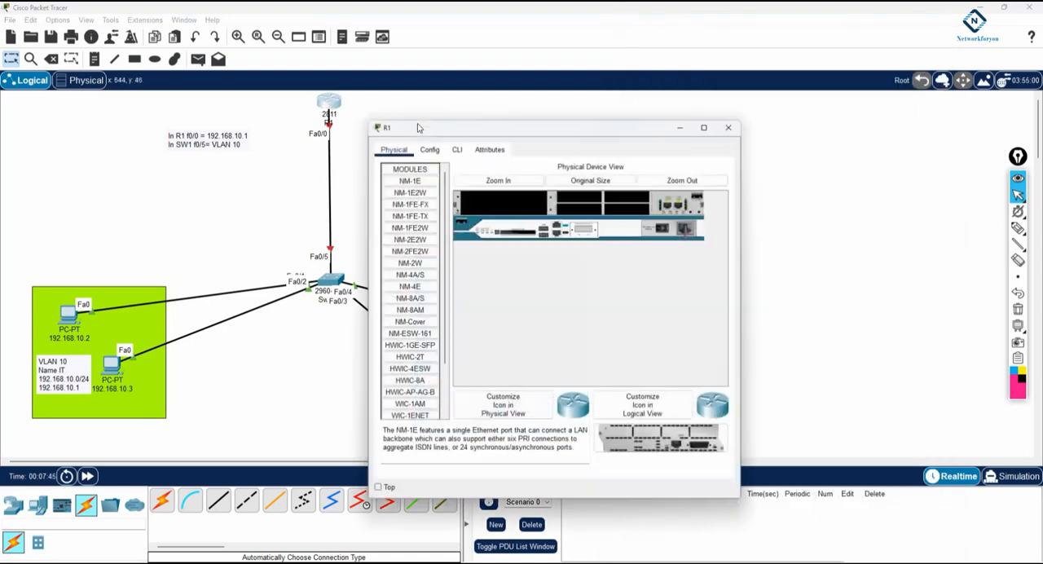
click(456, 147)
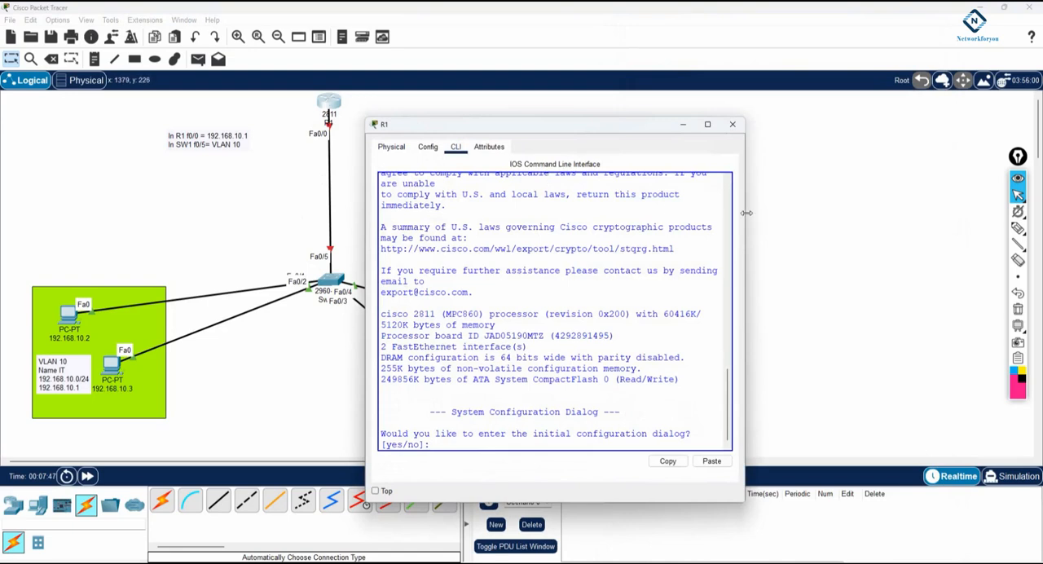
drag(744, 220, 1042, 220)
text(no)
key(Return)
key(Return)
key(Return)
key(Return)
key(Return)
key(Return)
key(Return)
key(Return)
key(Return)
key(Return)
key(Return)
key(Return)
key(Return)
key(Return)
key(Return)
Step: Paste and run the copied configuration in R1's command line, and put the router window away
right_click(576, 378)
click(603, 398)
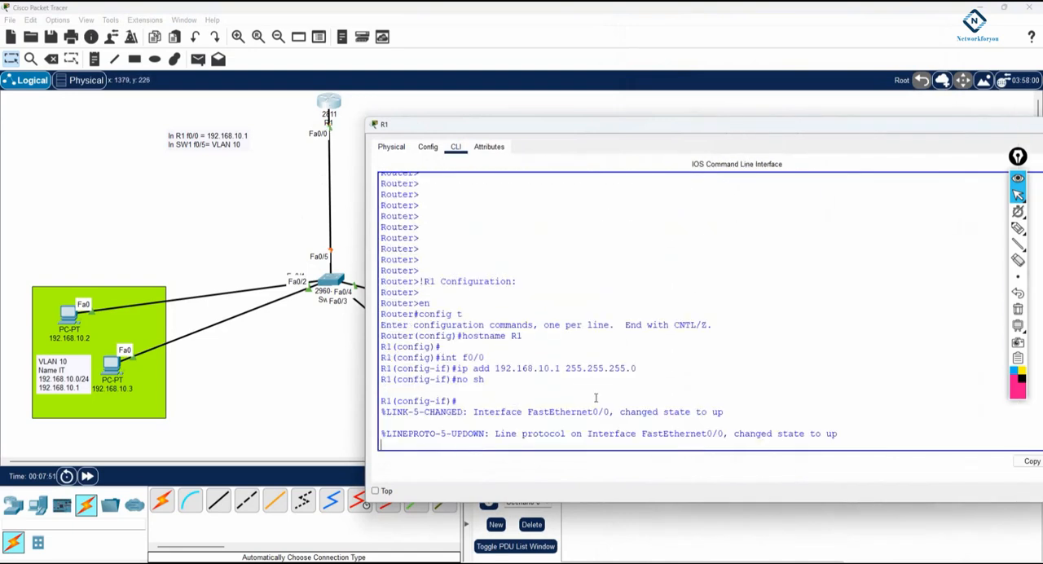
key(Return)
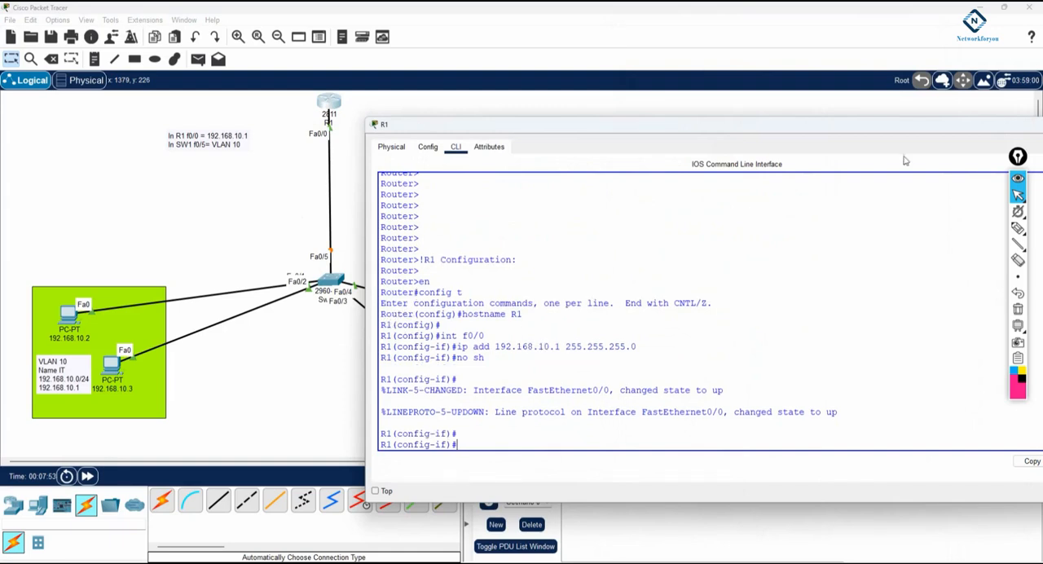
drag(996, 131, 935, 127)
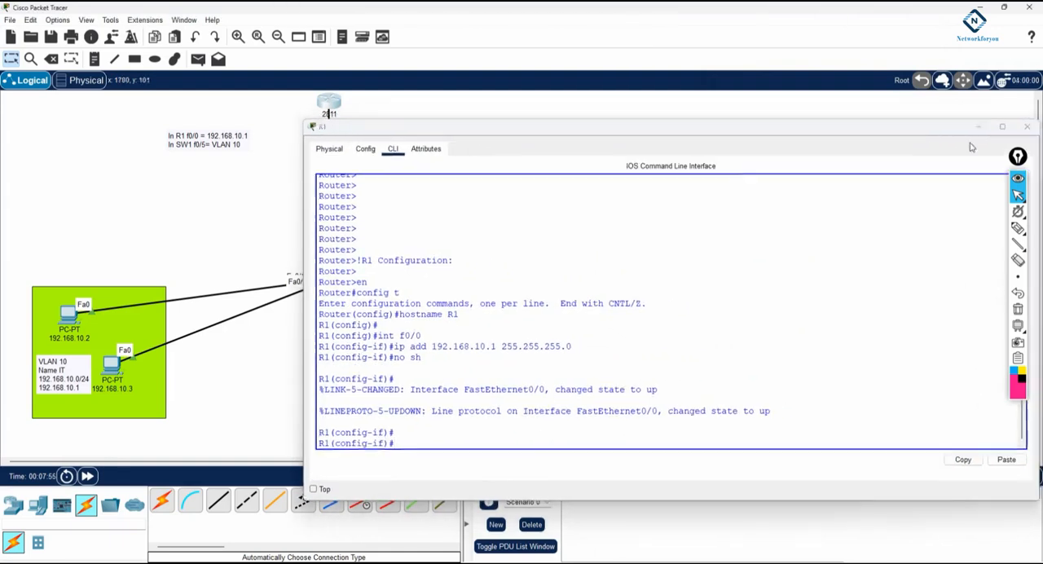
click(986, 123)
Step: Copy the int f0/5 block from the Notepad notes and run it on the switch in global configuration mode
key(alt+Tab)
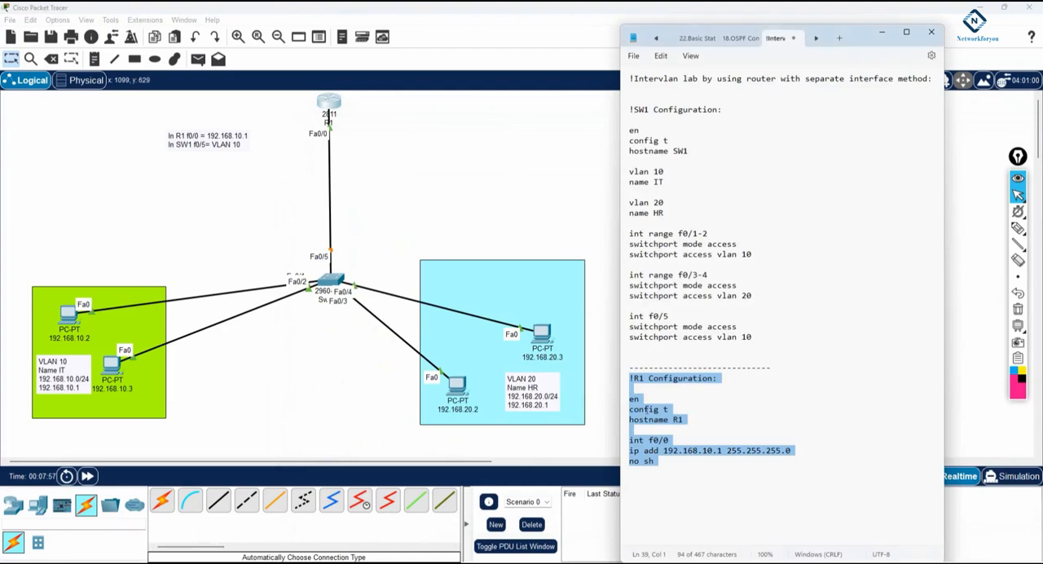
drag(632, 348, 638, 314)
key(ctrl+c)
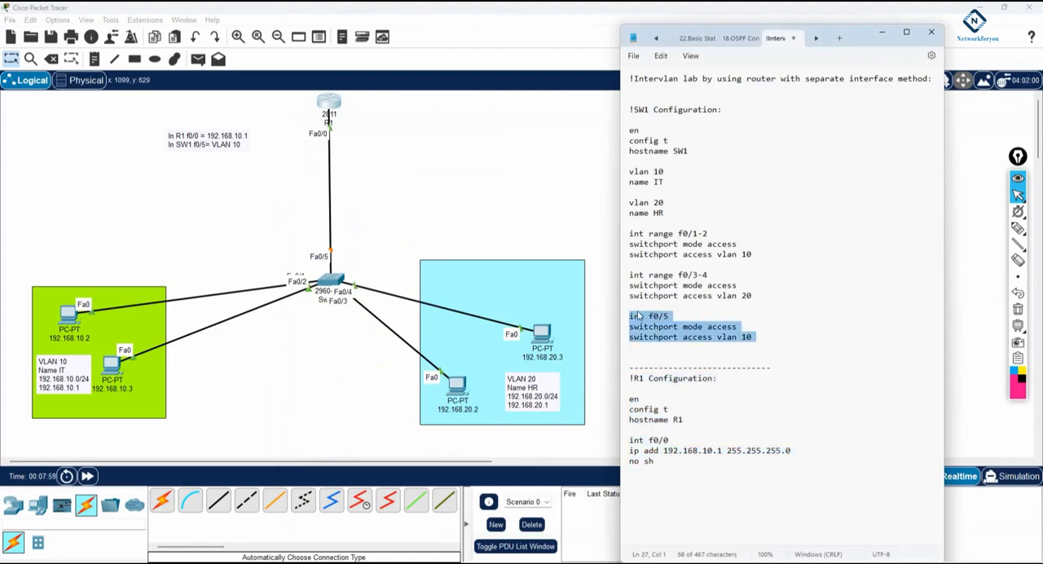
key(alt+Tab)
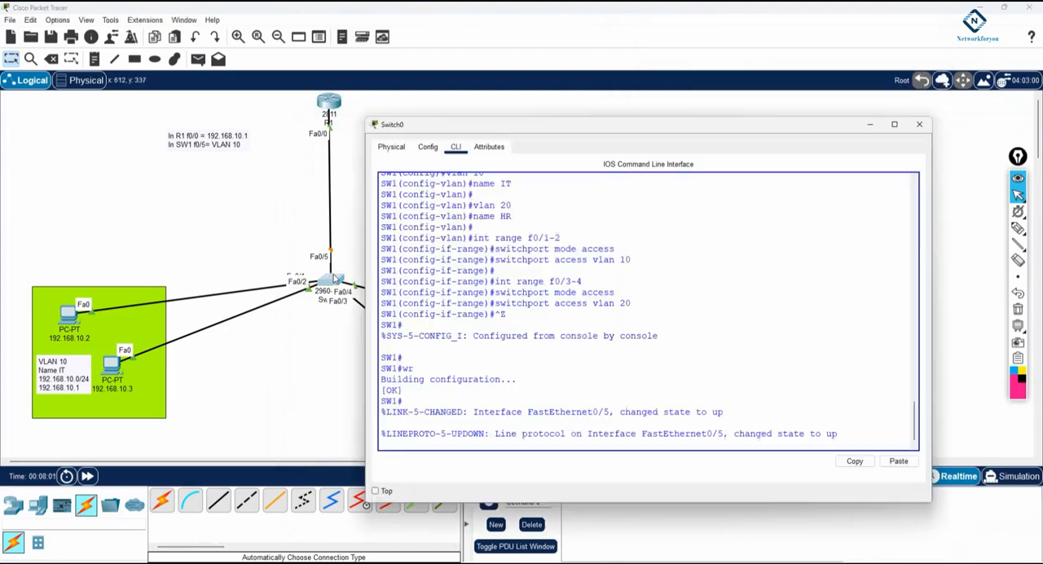
key(Return)
text(config t)
key(Return)
key(Return)
key(Return)
key(Return)
key(Return)
key(Return)
key(Return)
key(Return)
key(Return)
key(Return)
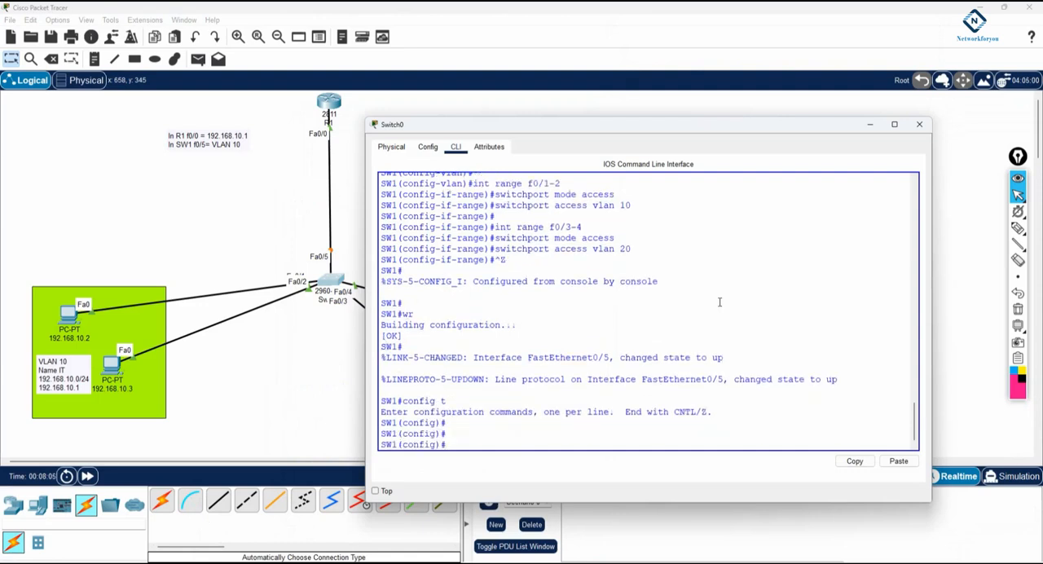
right_click(720, 302)
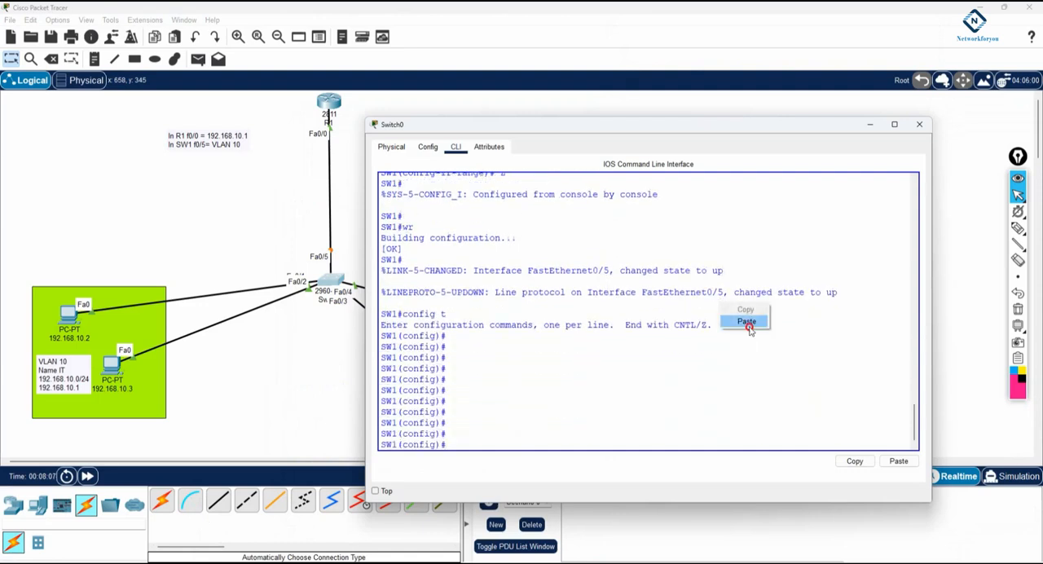
click(748, 325)
key(Return)
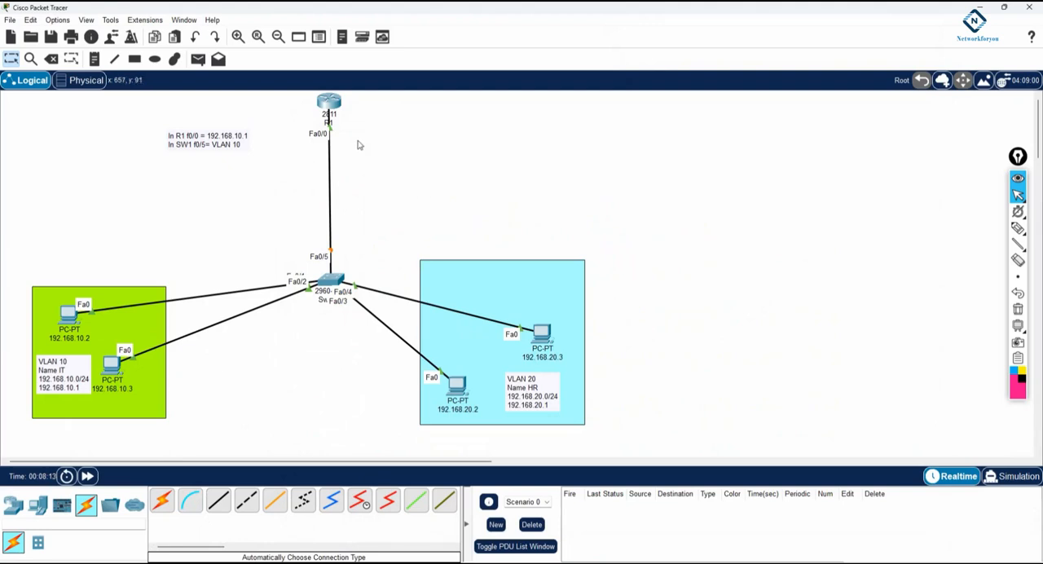
Step: Connect the switch to router R1 with a second automatically chosen cable, alongside the existing link
click(163, 500)
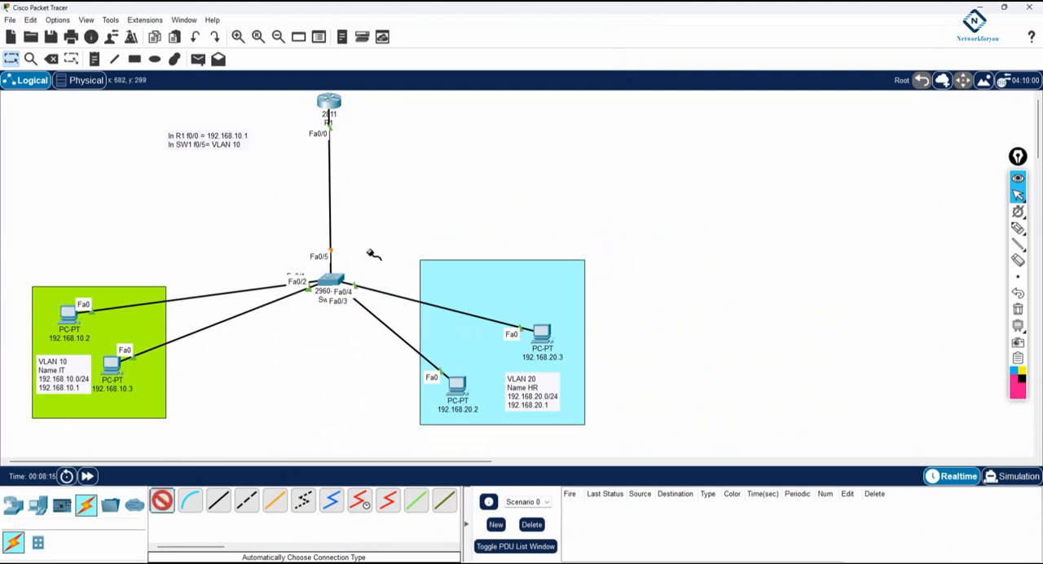
click(338, 280)
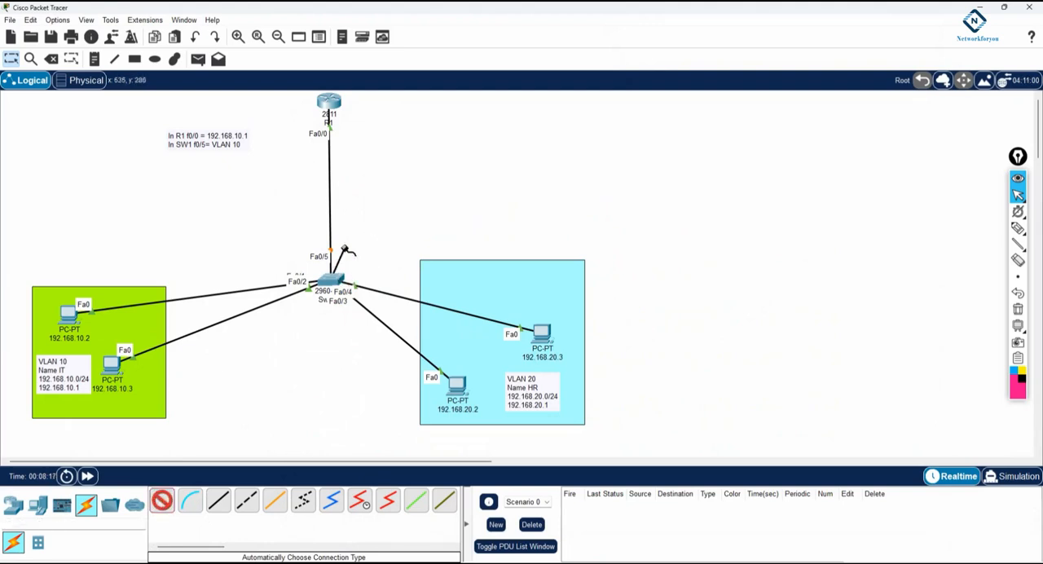
click(332, 104)
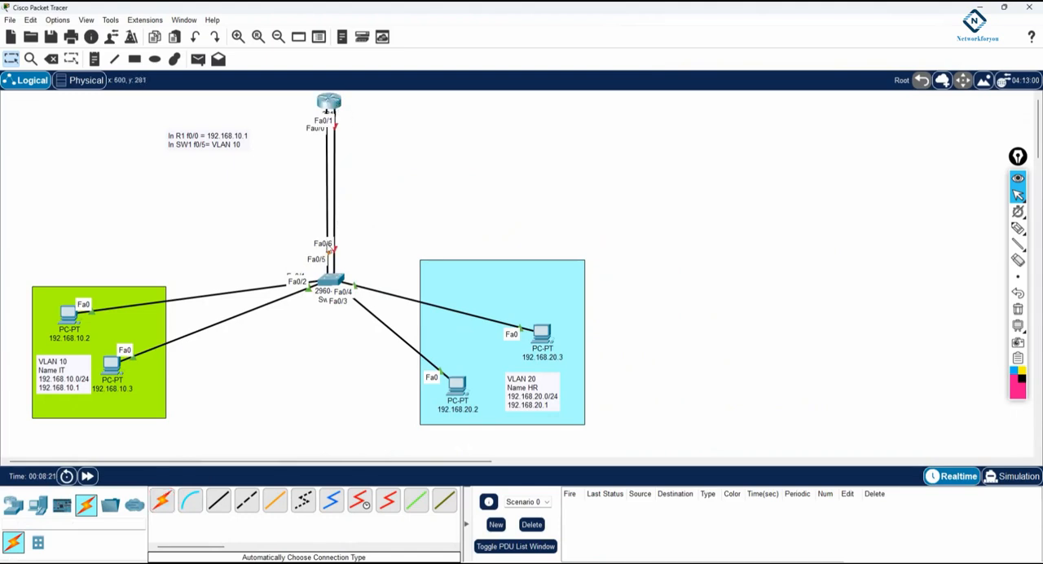
Step: Duplicate the R1 and SW1 note text below the original within the same note, separated by blank lines
double_click(237, 137)
drag(241, 155, 154, 126)
key(ctrl+c)
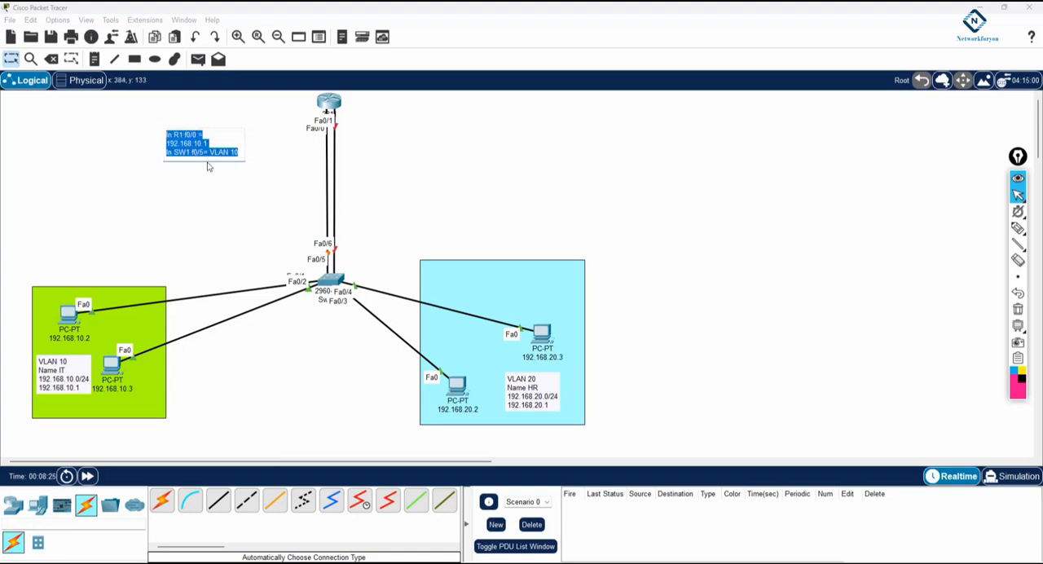
click(238, 153)
key(Return)
key(Return)
key(Return)
key(Return)
key(Return)
key(ctrl+v)
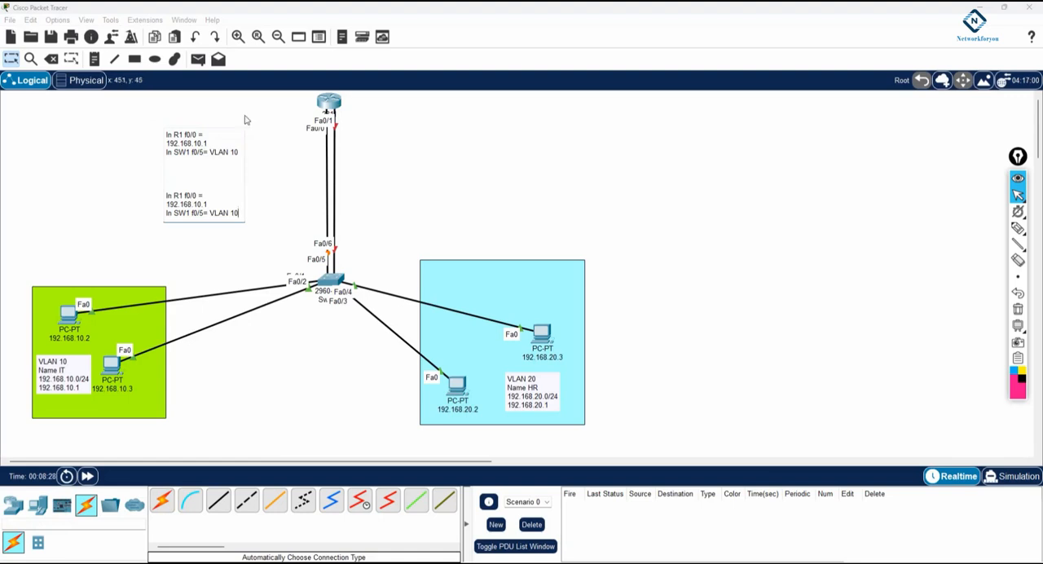
Step: Change the copied note lines to "In R1 f0/1 = 192.168.20.1" and "In SW1 f0/6= VLAN 20"
double_click(193, 195)
double_click(196, 203)
click(201, 212)
text(6)
key(BackSpace)
key(BackSpace)
text(2)
click(265, 248)
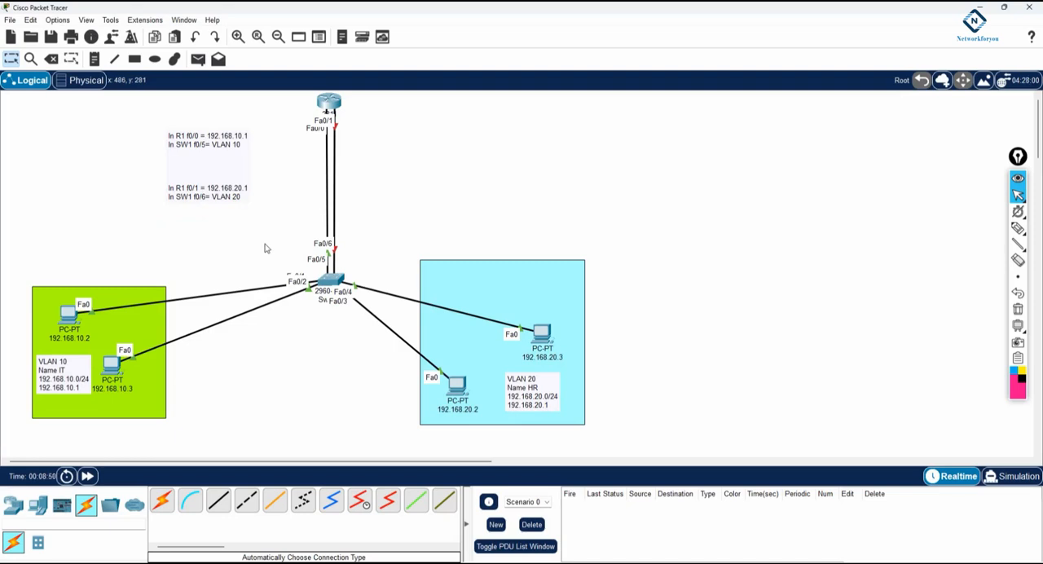
Step: Switch to the Notepad notes, duplicate the int f0/5 block below itself, and change the copy to int f0/6 with switchport access vlan 20
click(343, 562)
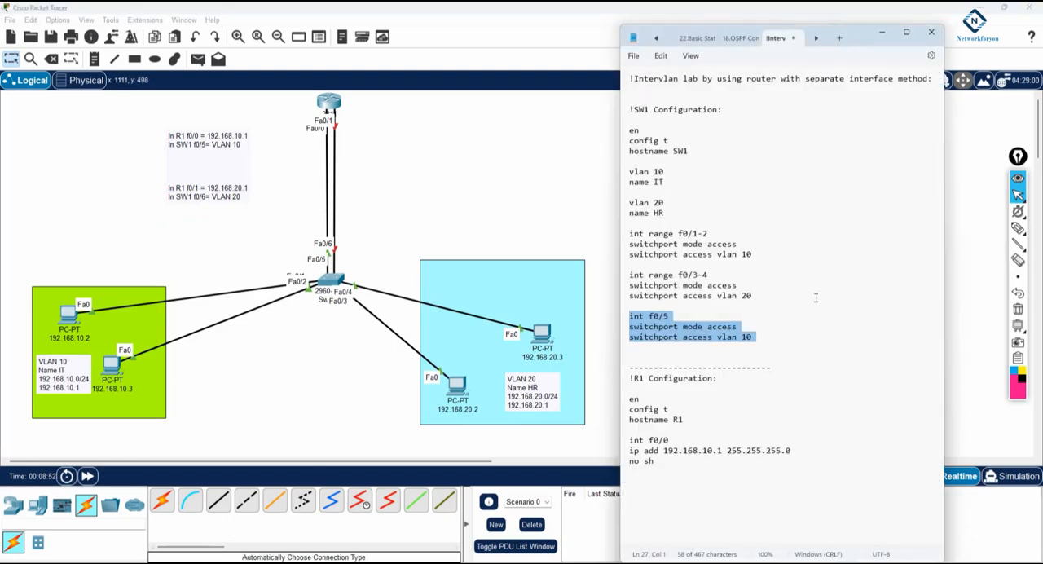
right_click(704, 337)
click(728, 390)
click(766, 345)
key(Return)
key(Return)
key(ctrl+v)
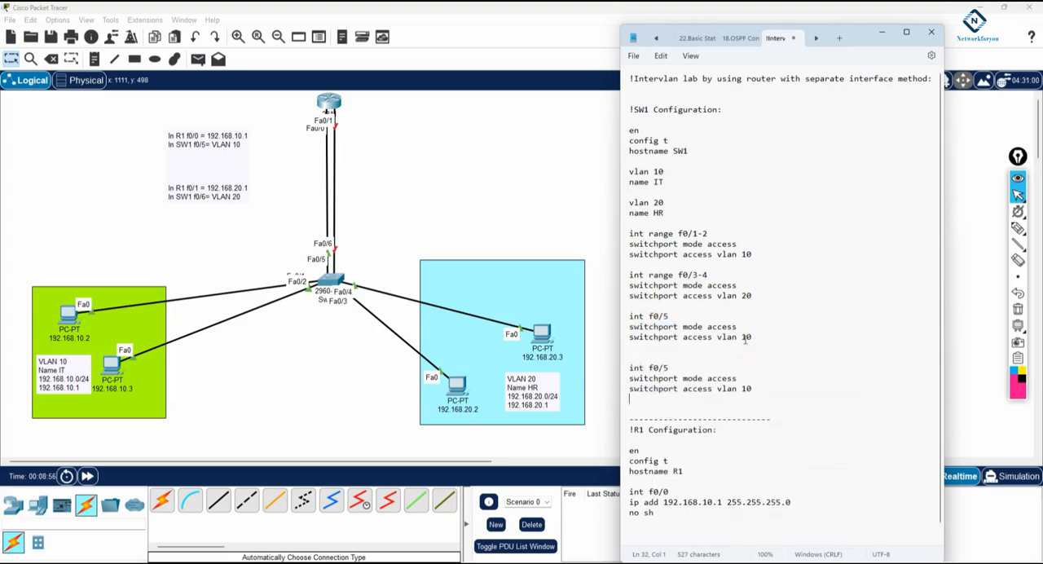
click(670, 368)
key(BackSpace)
text(6)
drag(742, 388, 746, 397)
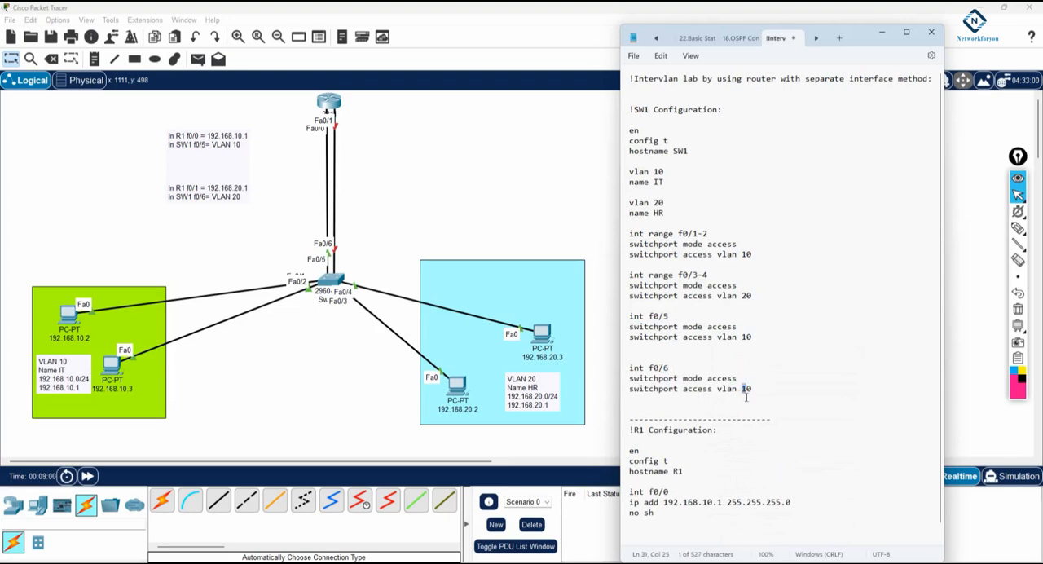
text(2)
Step: Duplicate the int f0/0 block under R1 Configuration and change the copy to int f0/1 with ip add 192.168.20.1 255.255.255.0
scroll(717, 440, down, 1)
drag(660, 510, 628, 479)
click(652, 513)
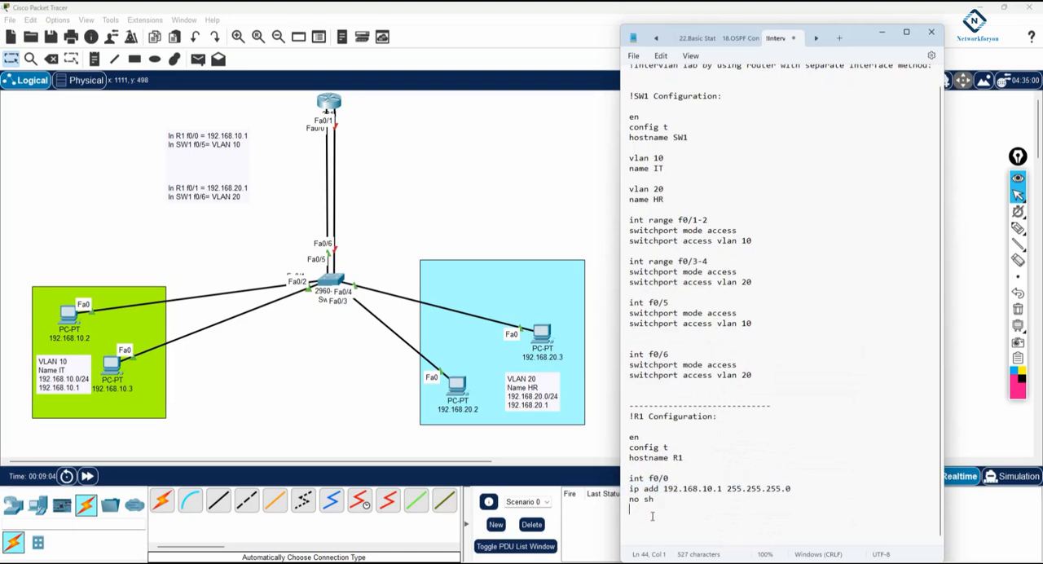
key(Return)
key(ctrl+v)
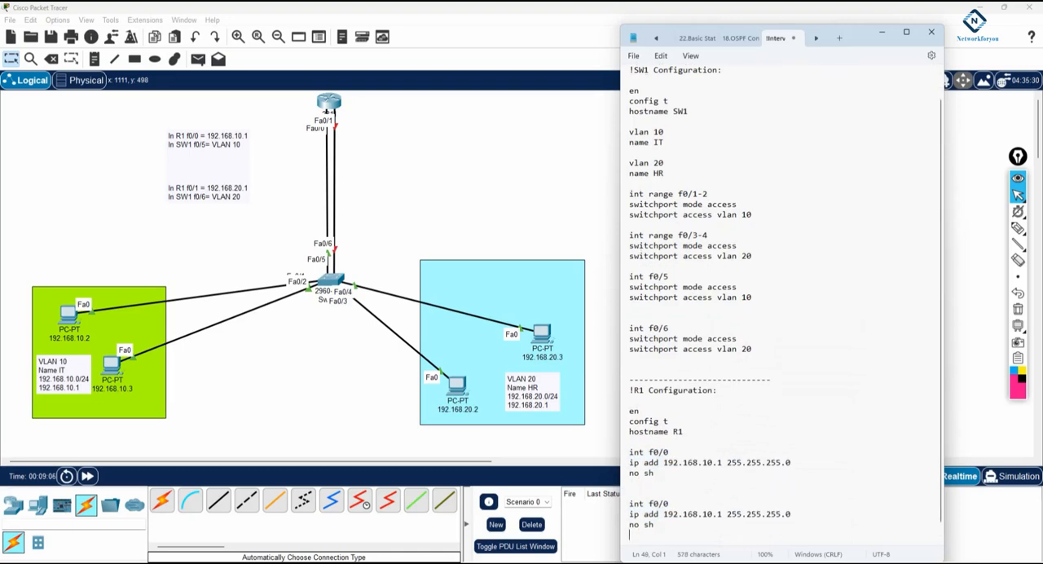
click(667, 504)
key(BackSpace)
text(1)
drag(707, 515, 702, 515)
text(2)
Step: Copy the int f0/6 block from the notes, run it in the switch's command line in Packet Tracer, and save with wr
drag(756, 349, 630, 327)
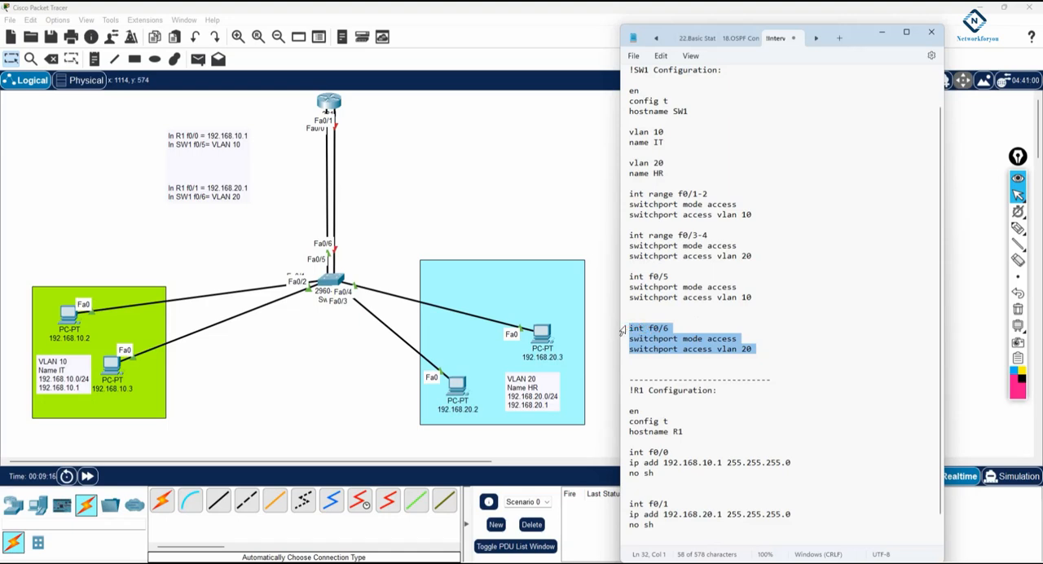
click(337, 283)
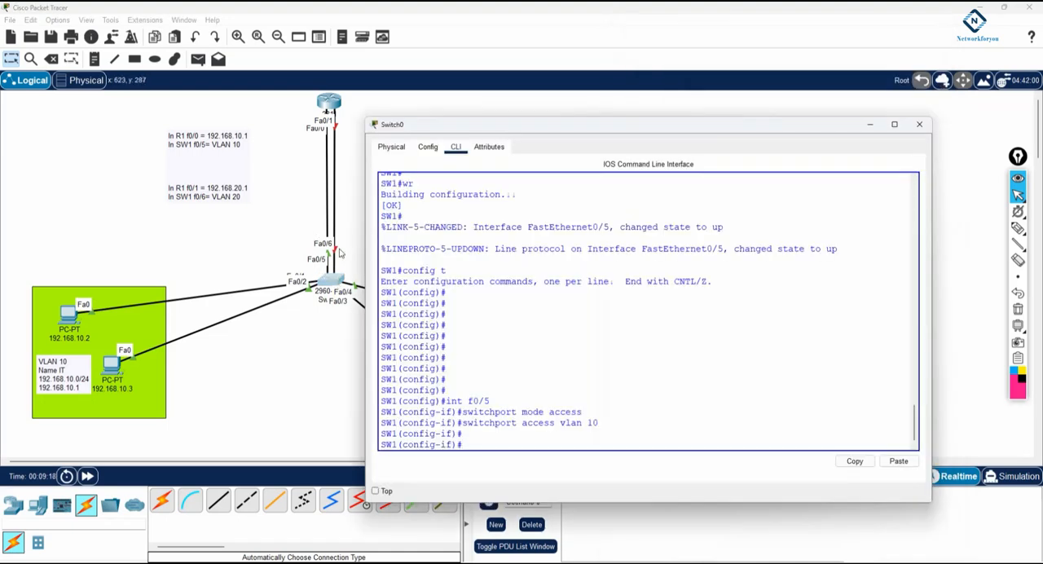
right_click(749, 364)
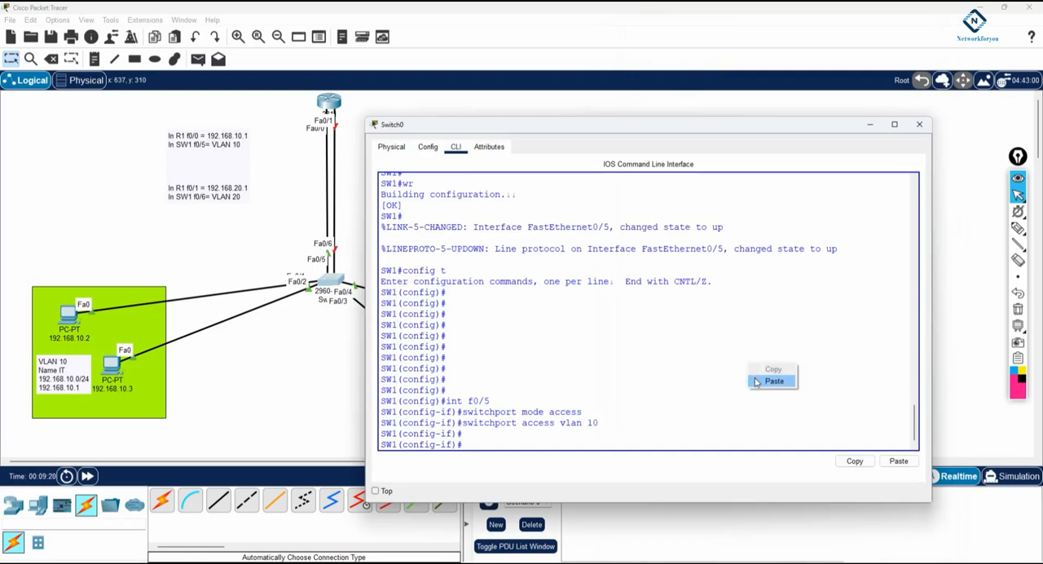
click(756, 381)
key(ctrl+z)
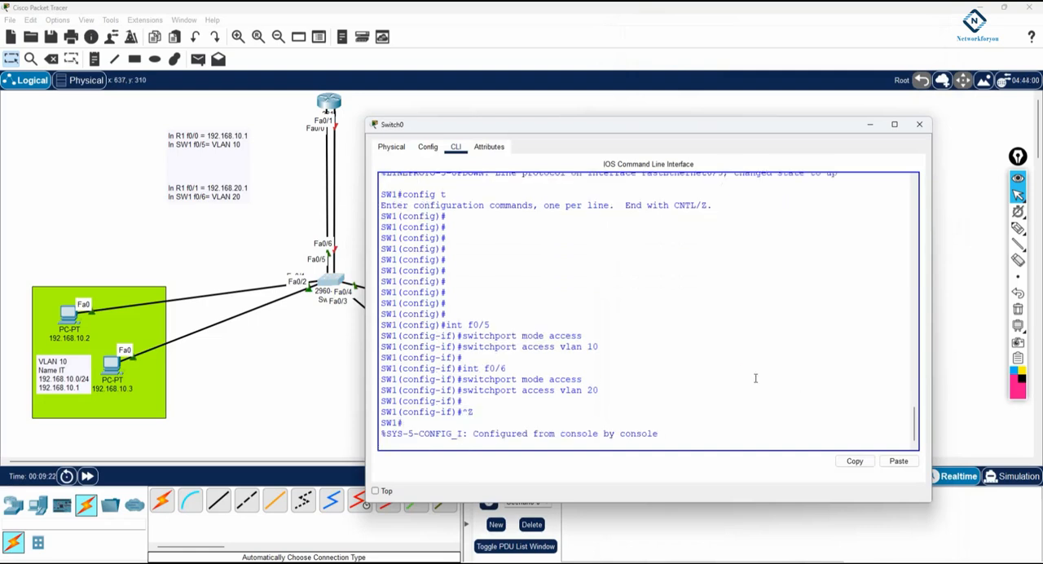
key(Return)
text(wr)
key(Return)
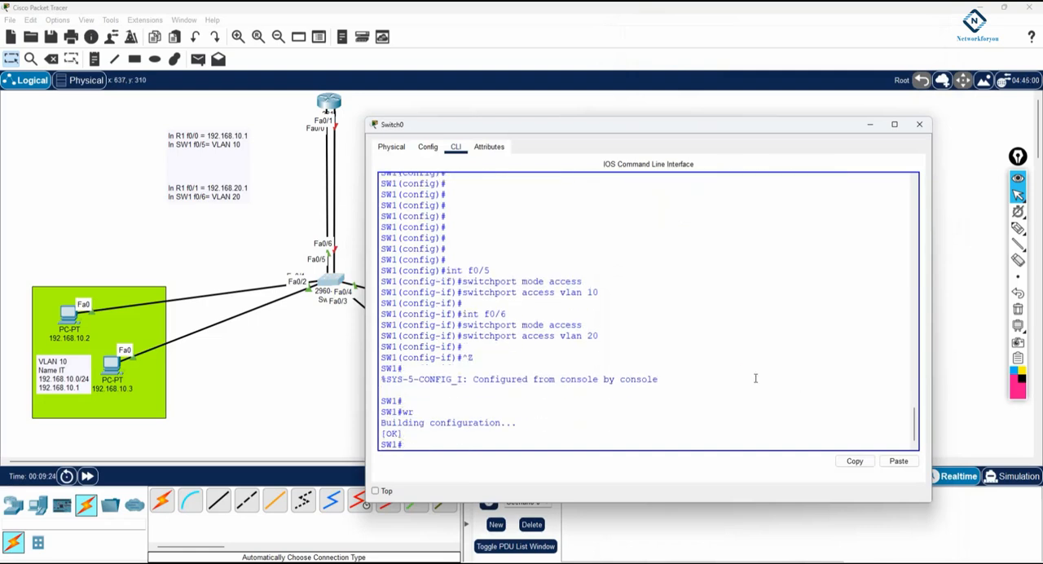
Step: Copy the int f0/1 block from the Notepad notes and run it in R1's command line in Packet Tracer
click(329, 102)
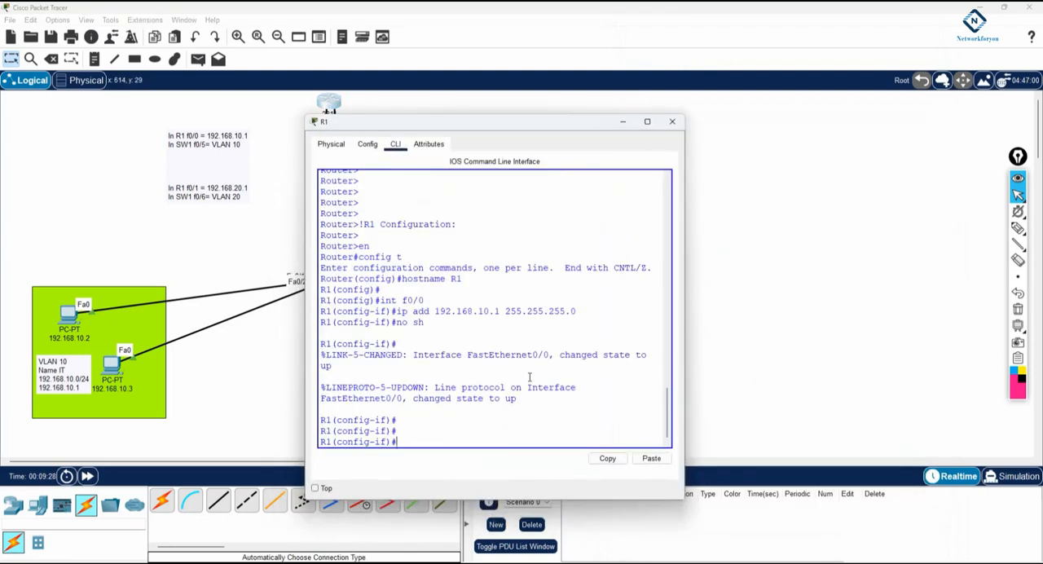
key(alt+Tab)
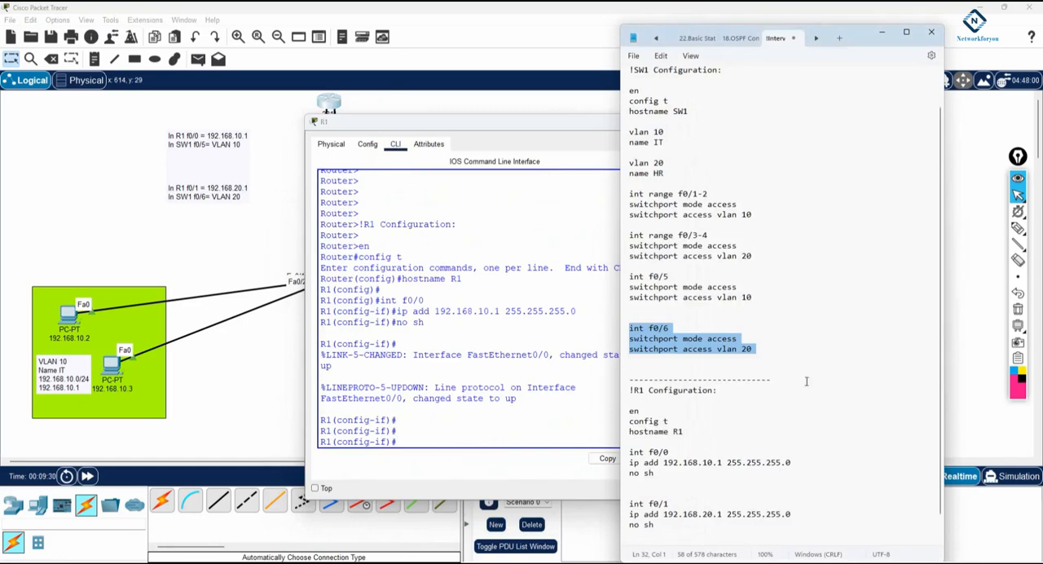
scroll(764, 422, down, 1)
drag(660, 508, 617, 472)
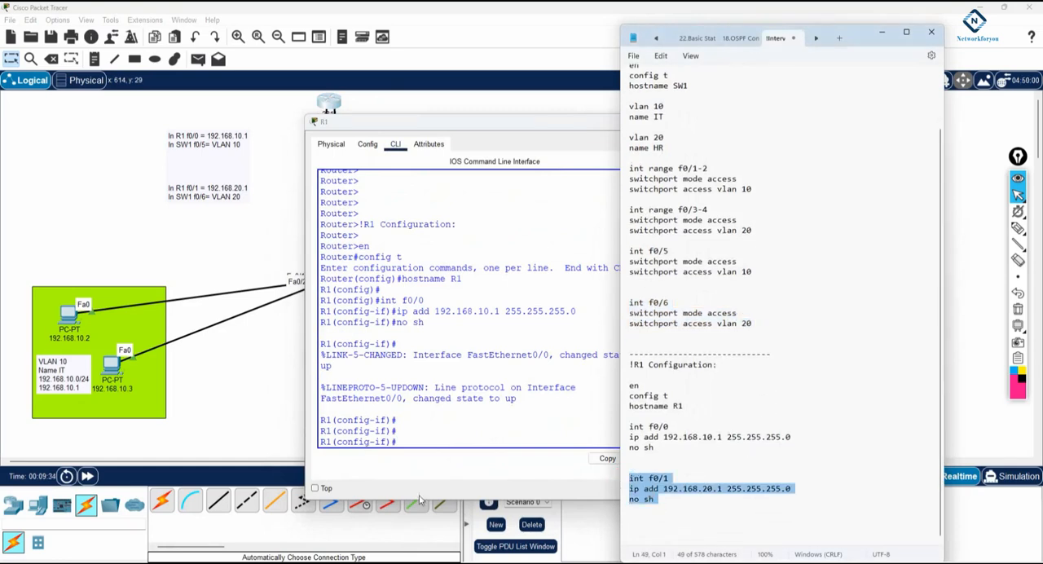
click(405, 439)
right_click(405, 439)
click(432, 457)
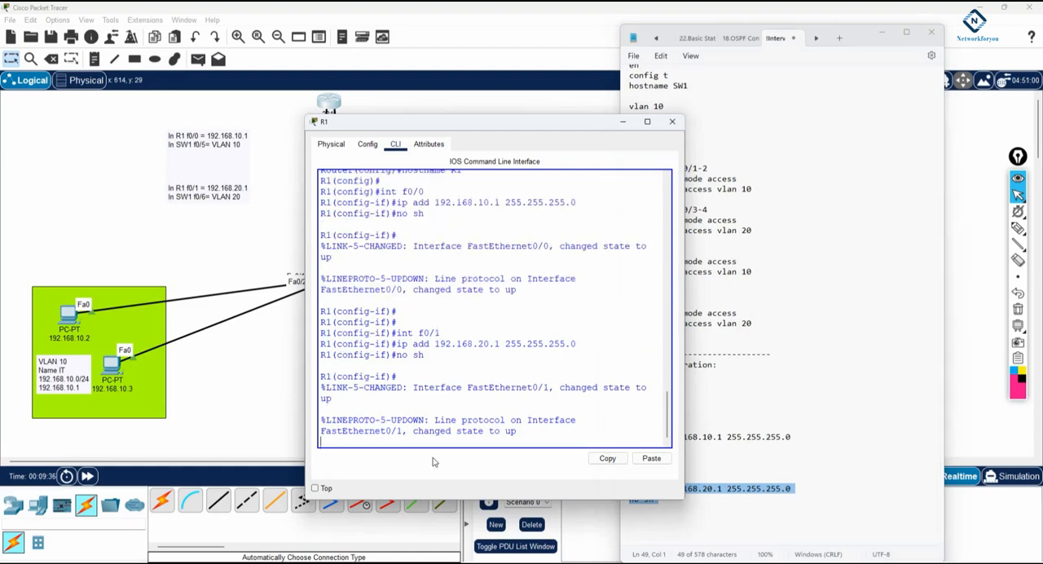
Step: Leave configuration mode on R1 and save the router configuration with wr
key(Return)
key(ctrl+z)
key(Return)
key(Return)
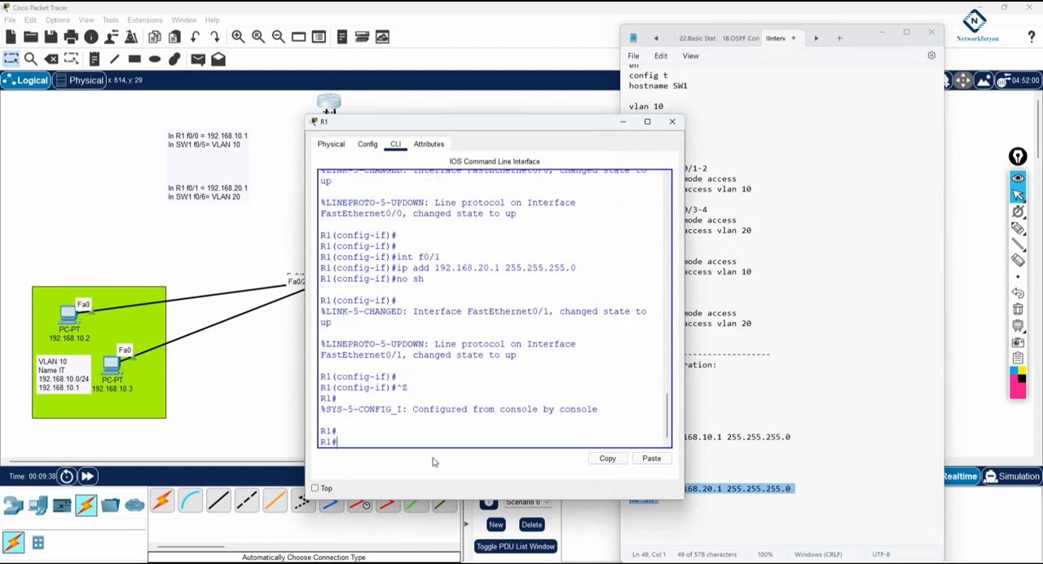
text(wr)
key(Return)
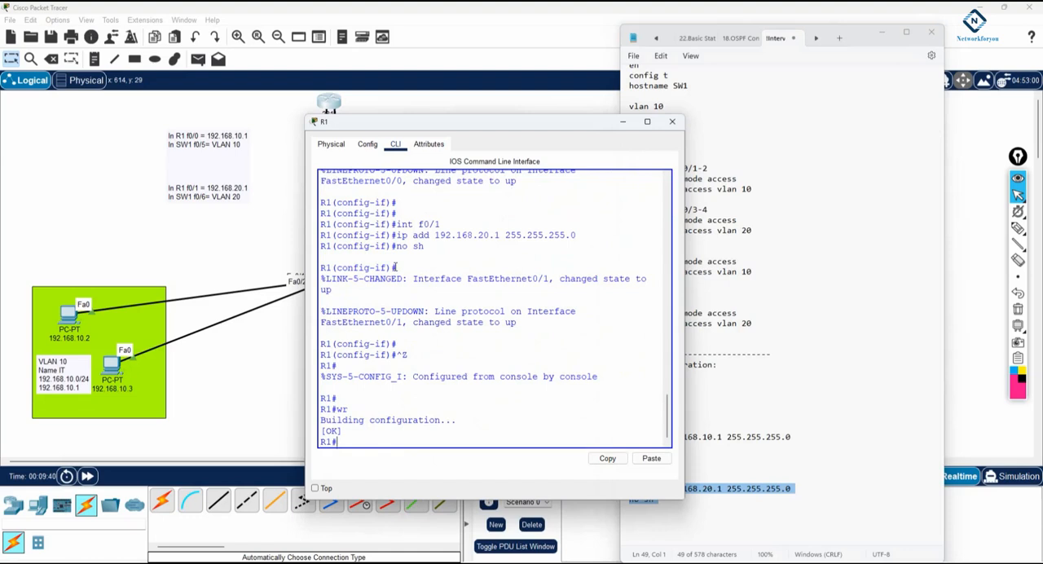
drag(397, 223, 424, 246)
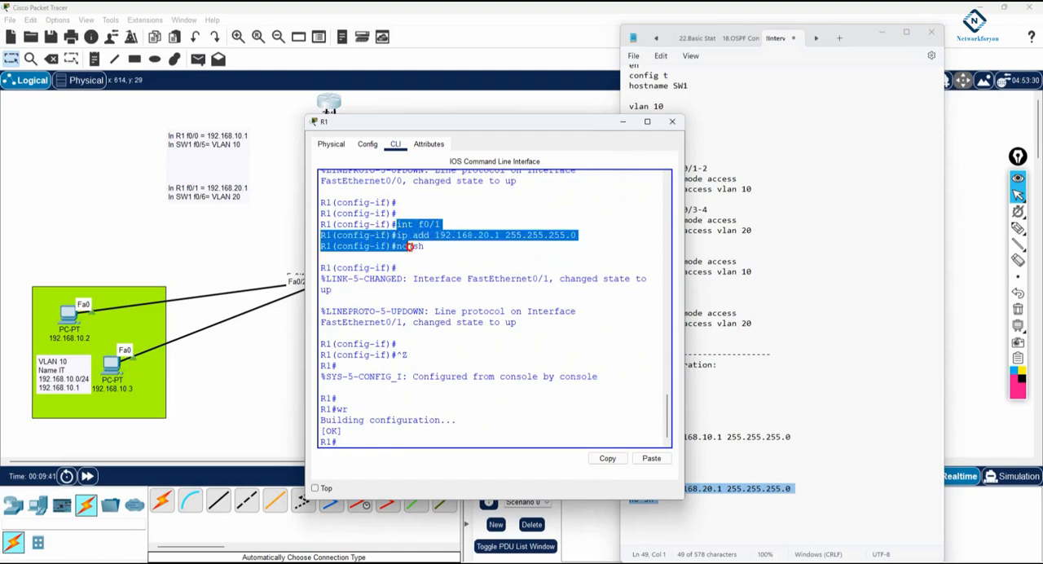
click(756, 247)
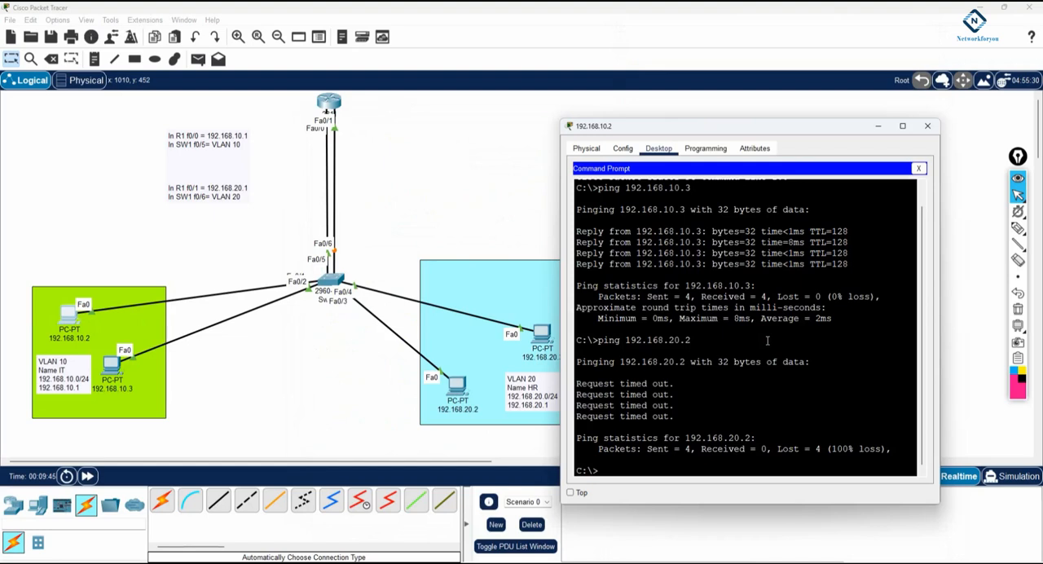
Step: Ping 192.168.20.2 twice from the command prompt of PC 192.168.10.2 and examine the replies
key(Up)
key(Return)
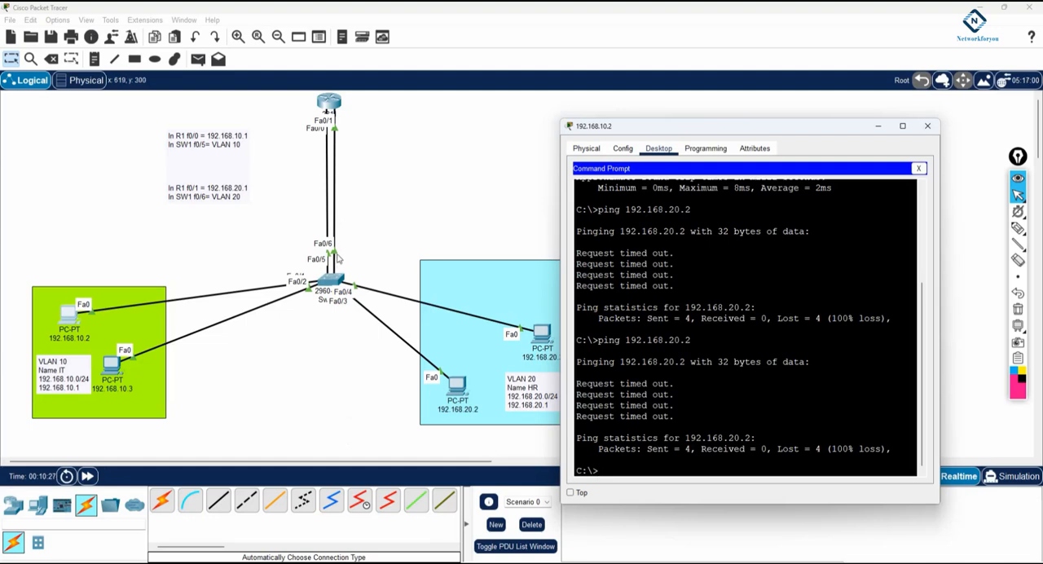
key(Up)
key(Return)
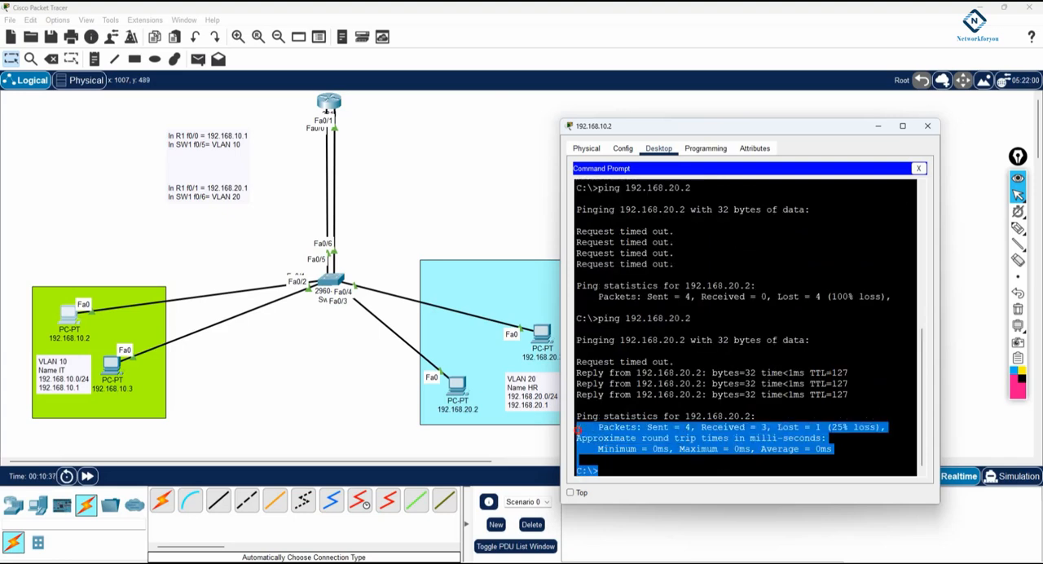
drag(674, 361, 576, 362)
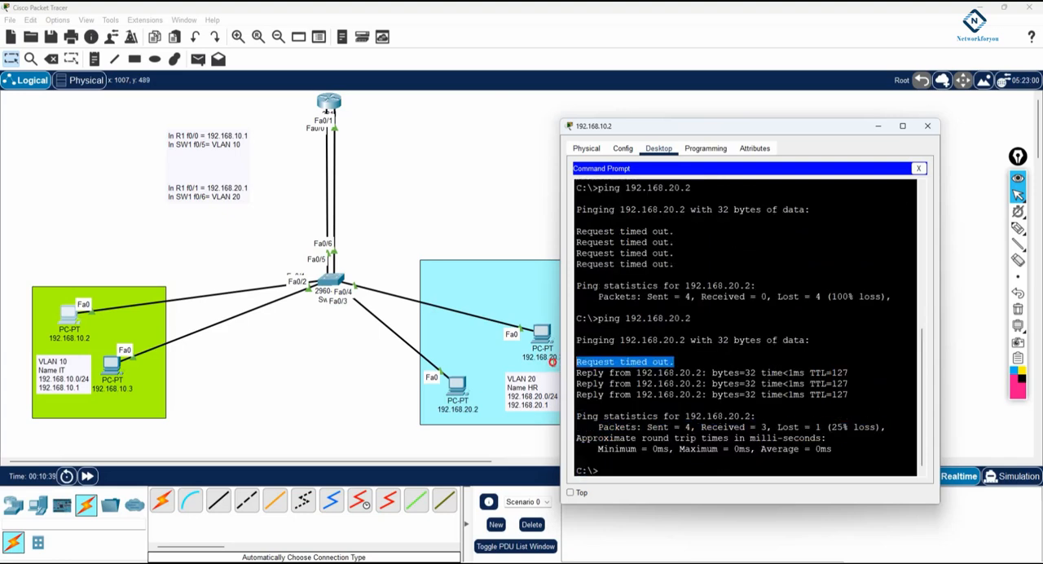